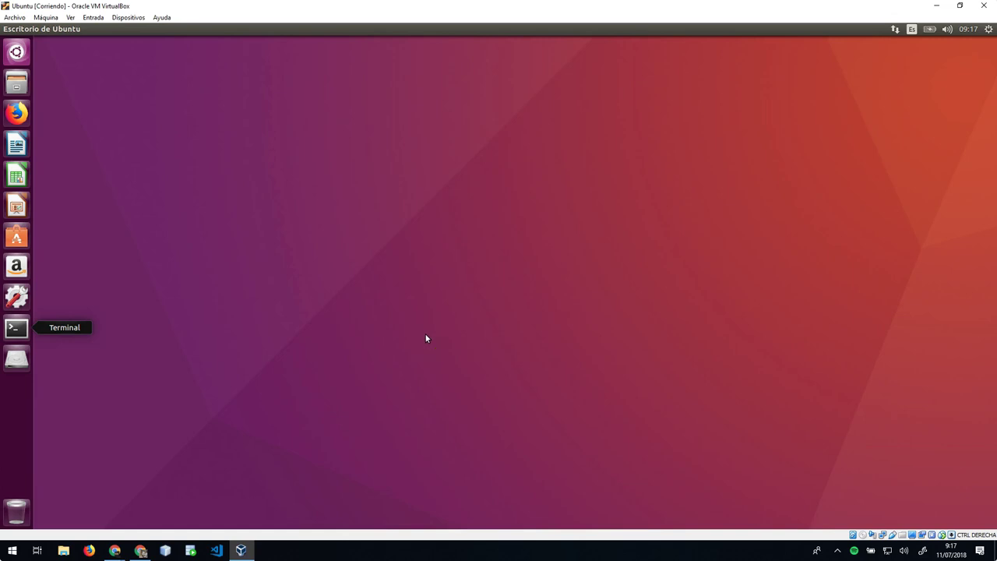
# - Open a terminal window, place it near the middle of the desktop and focus it
pyautogui.click(416, 295)
pyautogui.click(16, 328)
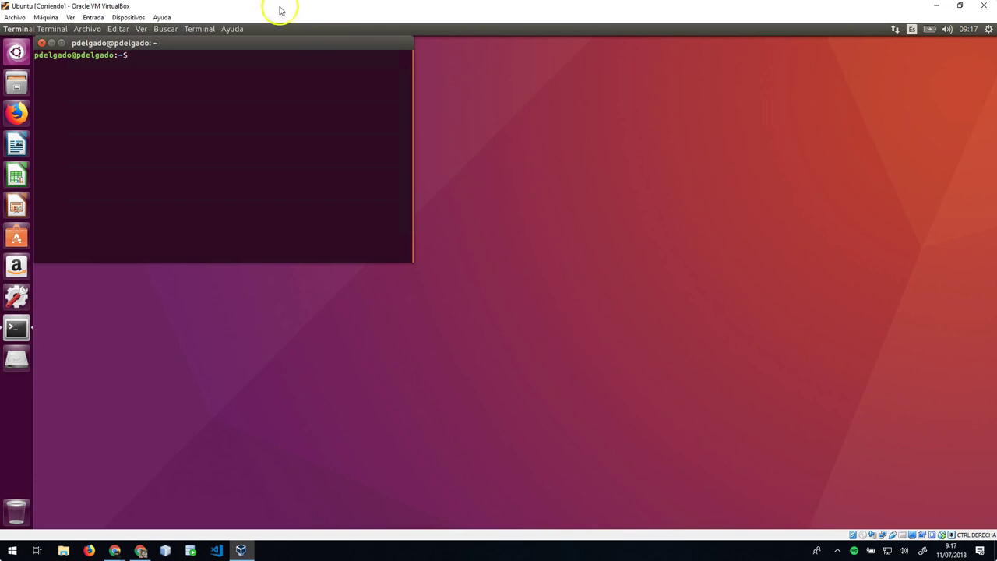
pyautogui.moveTo(211, 44); pyautogui.dragTo(496, 127)
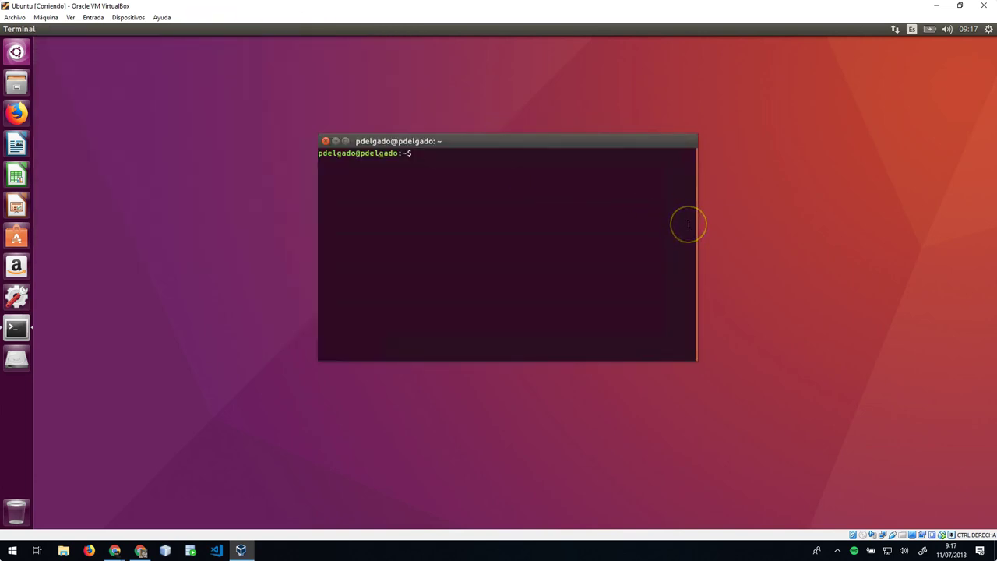
pyautogui.click(494, 218)
pyautogui.click(535, 214)
# - Go to the Escritorio directory and create a directory named prueba in it
pyautogui.write('cd Escritorio/')
pyautogui.press('Return')
pyautogui.write('mkdir prueba')
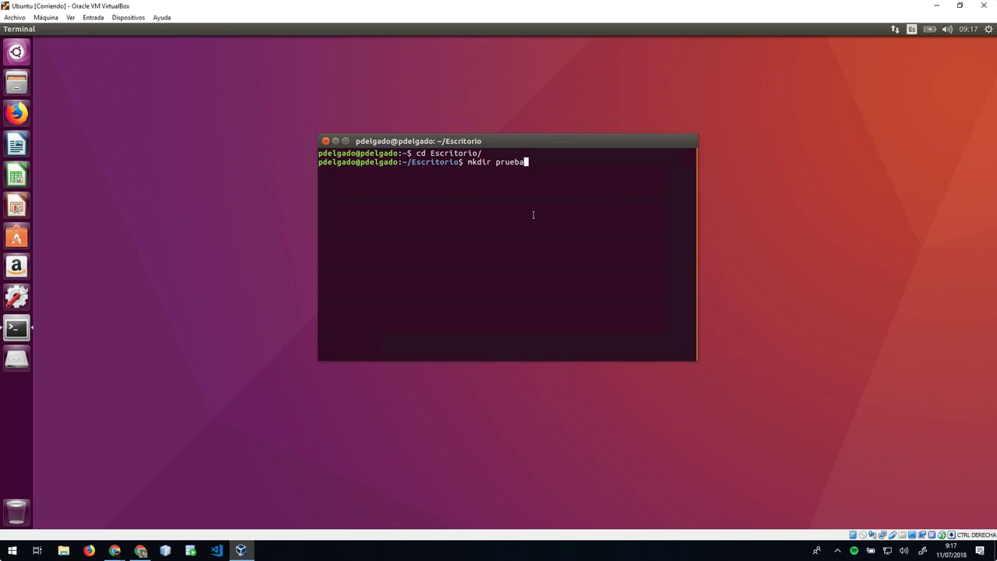
pyautogui.press('Return')
# - Create the empty files fichero1 and fichero2 inside prueba with a single touch command
pyautogui.write('touch prueba/')
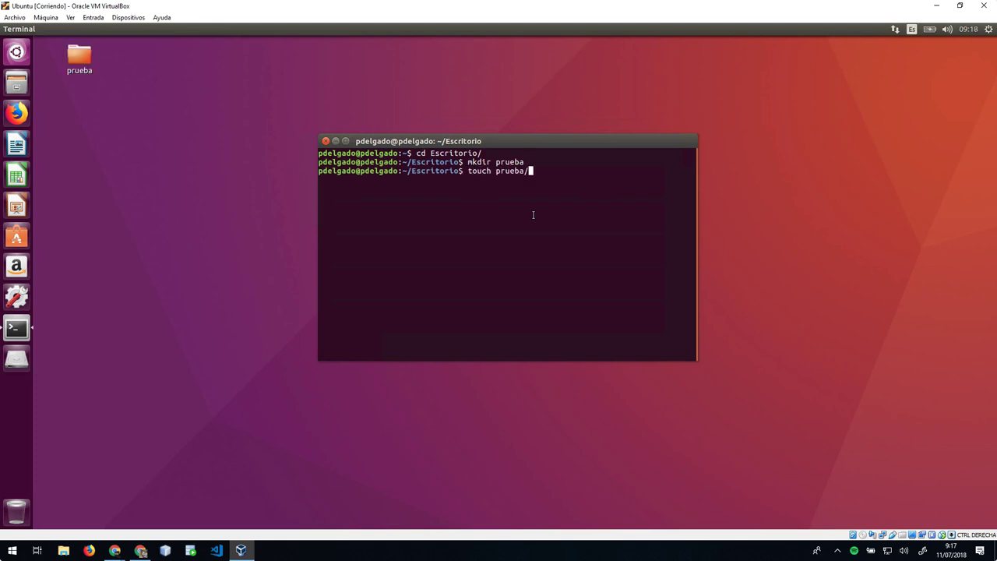
pyautogui.write('fichero1 prueba/fichero2')
pyautogui.press('Return')
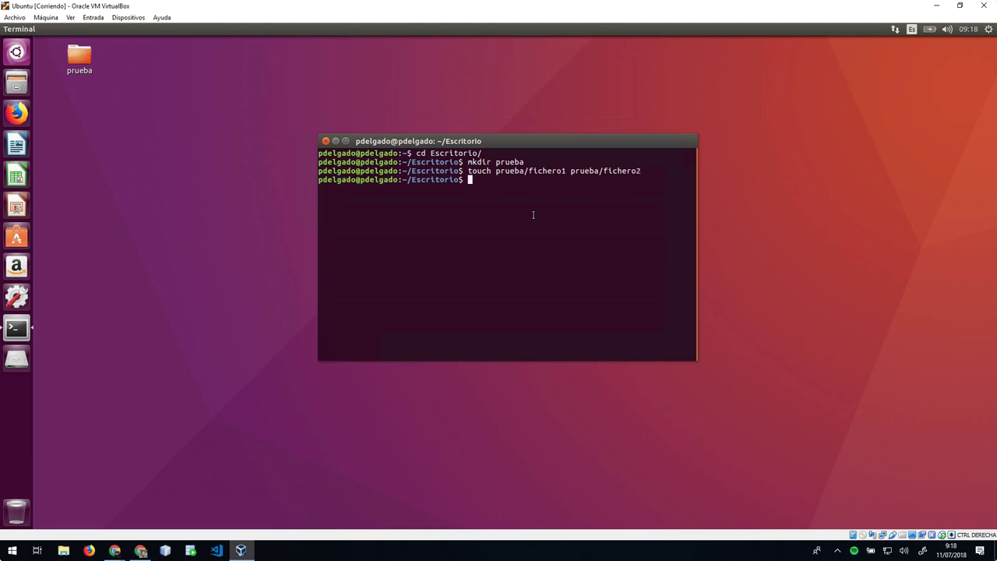
# - Open fichero1 from the prueba folder in the text editor and enter the line "aksdmlandakl , ,sd asdandada"
pyautogui.doubleClick(79, 56)
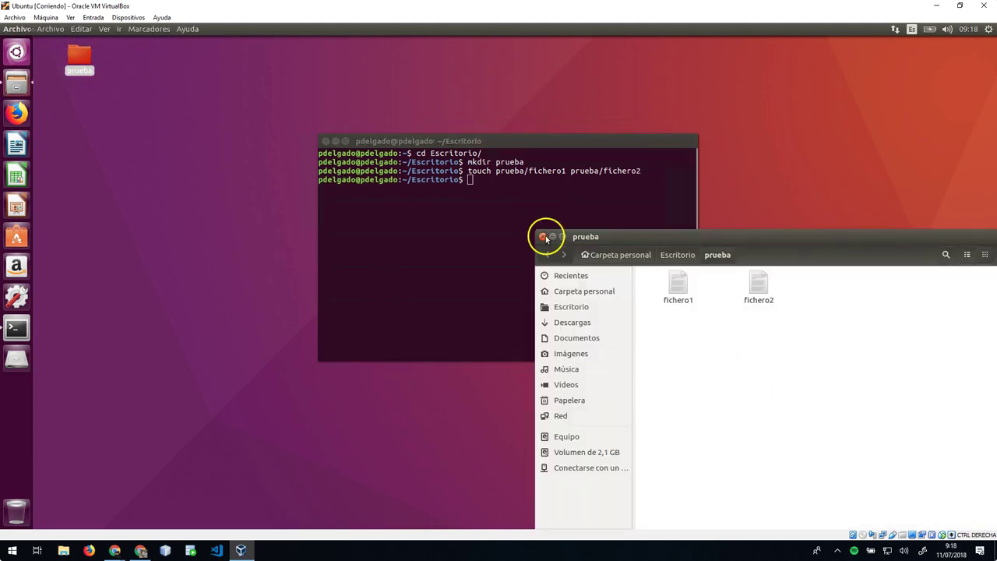
pyautogui.doubleClick(674, 283)
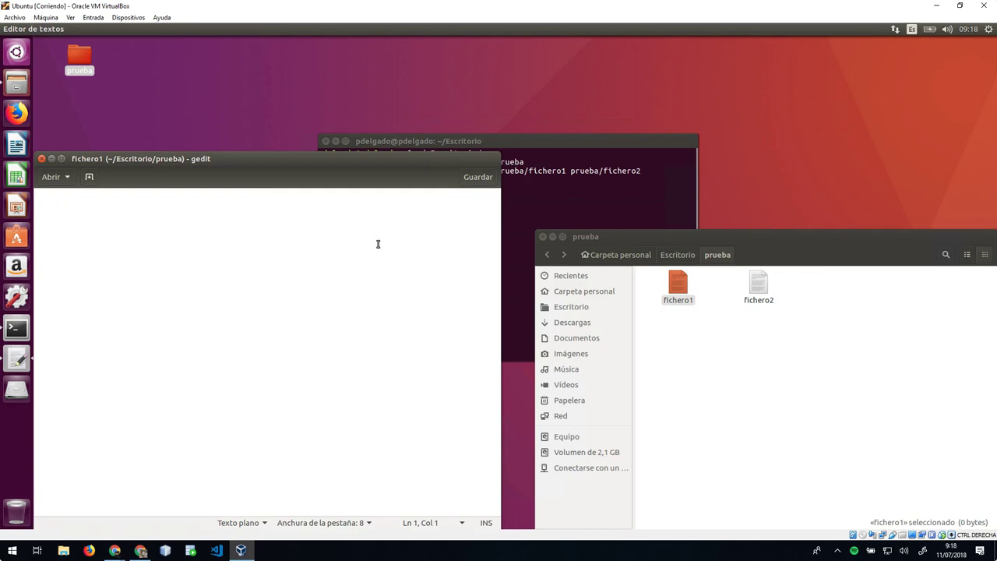
pyautogui.write('aksdmlandakl , ,sd asdandada')
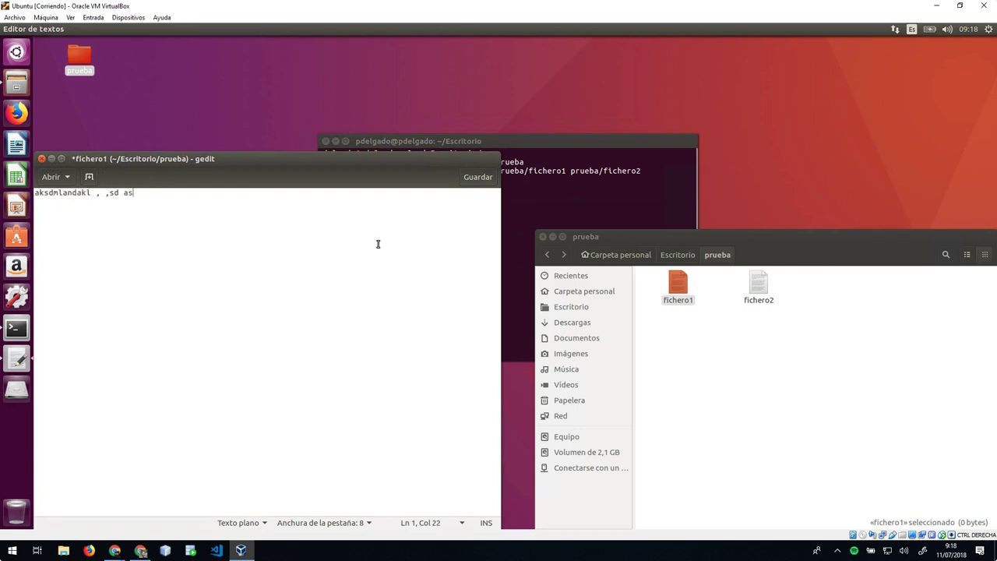
pyautogui.press('Return')
pyautogui.press('BackSpace')
# - Duplicate the line in fichero1 until there are five identical lines, and save and close the file
pyautogui.hotkey('ctrl', 'a')
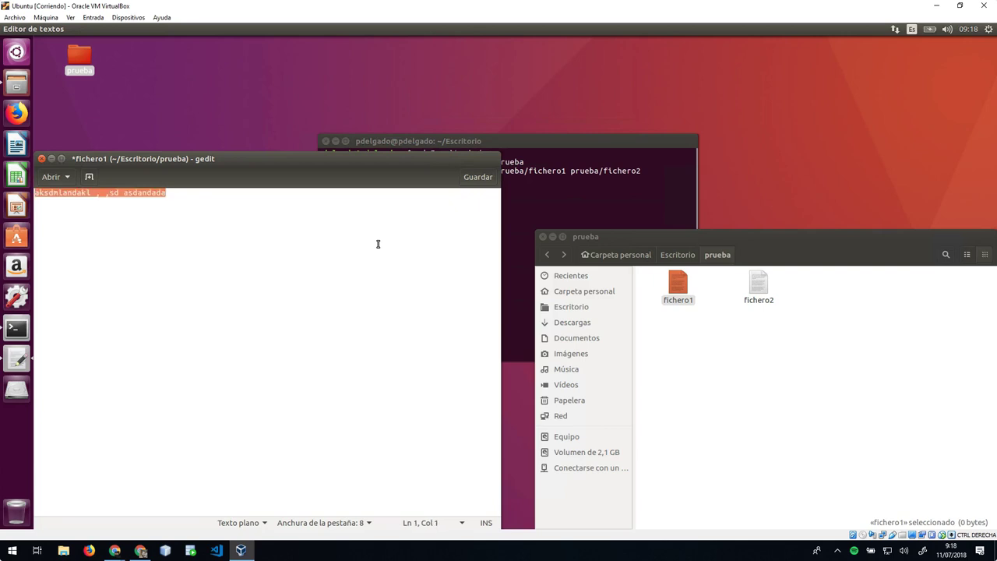
pyautogui.hotkey('ctrl', 'c')
pyautogui.press('End')
pyautogui.press('Return')
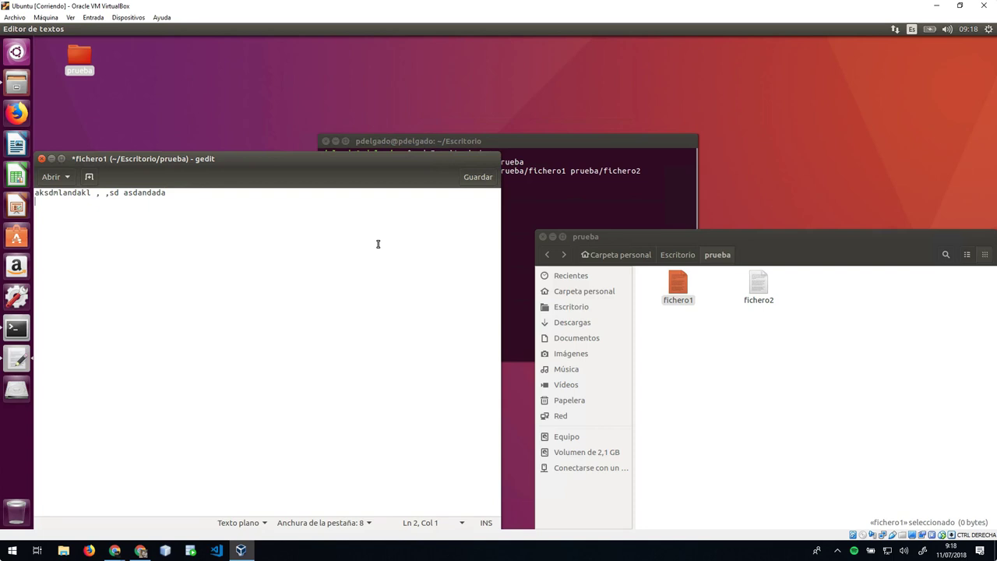
pyautogui.hotkey('ctrl', 'v')
pyautogui.press('Return')
pyautogui.hotkey('ctrl', 'v')
pyautogui.press('Return')
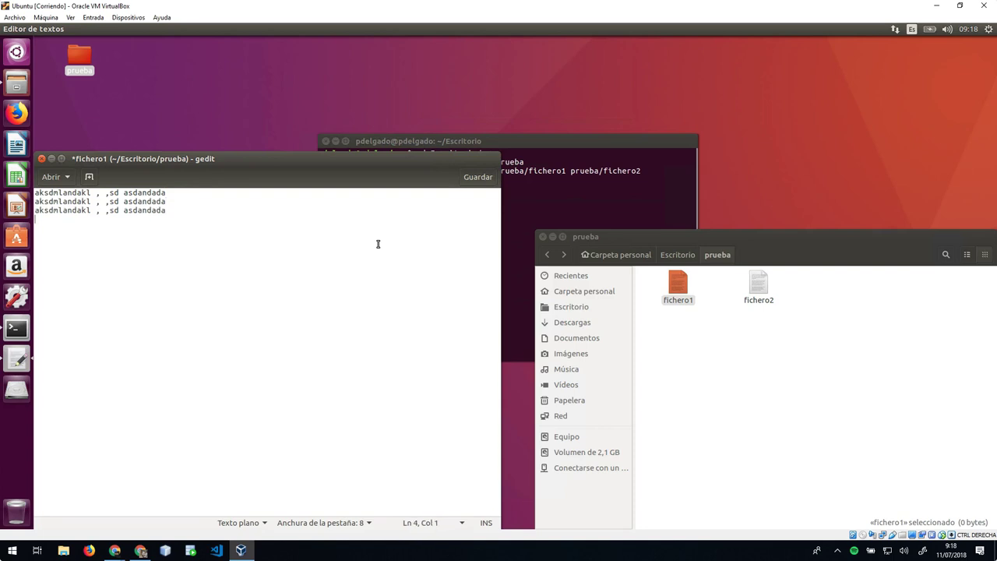
pyautogui.hotkey('ctrl', 'v')
pyautogui.press('Return')
pyautogui.hotkey('ctrl', 'v')
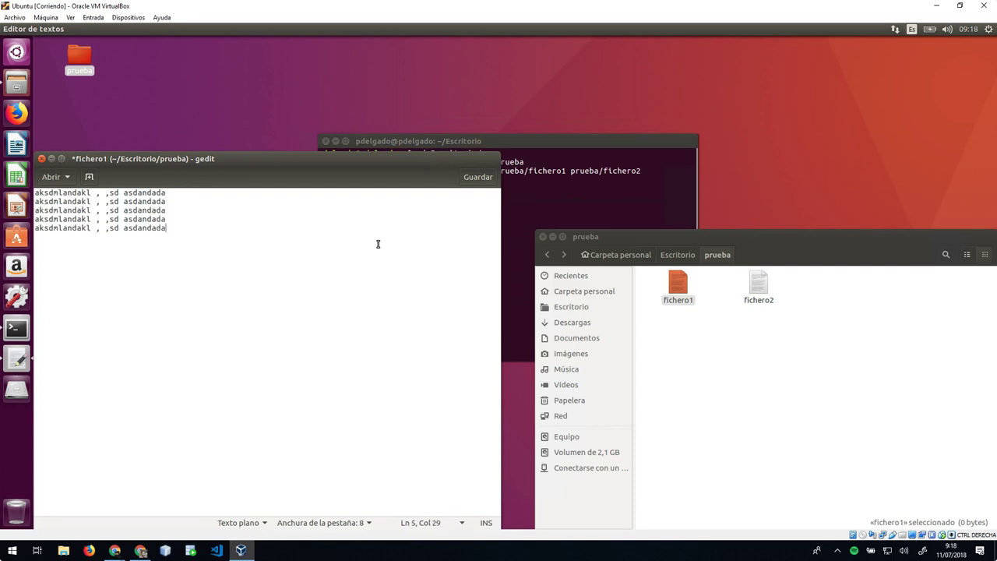
pyautogui.click(484, 177)
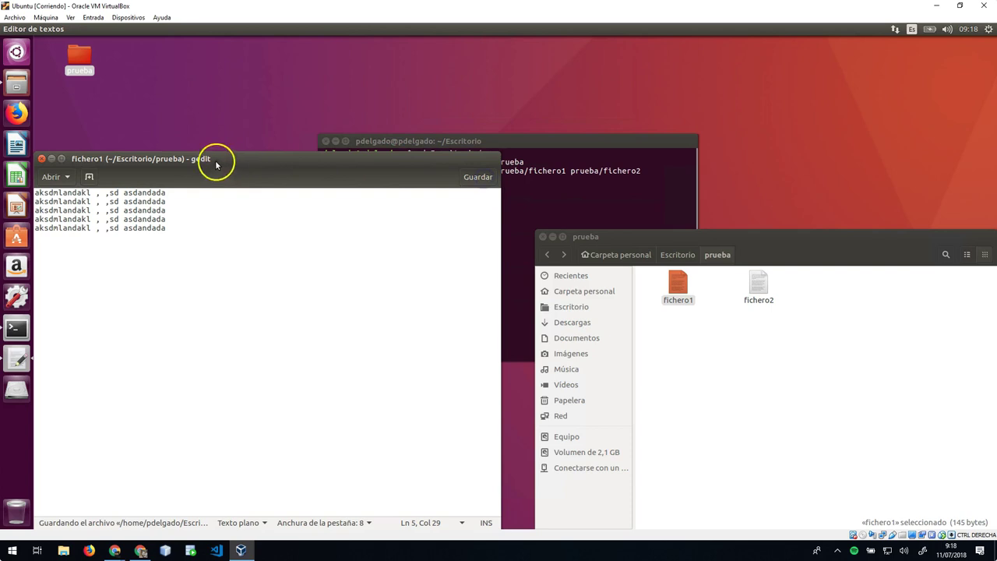
pyautogui.click(41, 158)
# - Open fichero2 from the prueba folder and enter the line "wea,dmasm,dn as duah ab ndada dñas dm ñaklnalnglfadm"
pyautogui.click(762, 299)
pyautogui.doubleClick(761, 299)
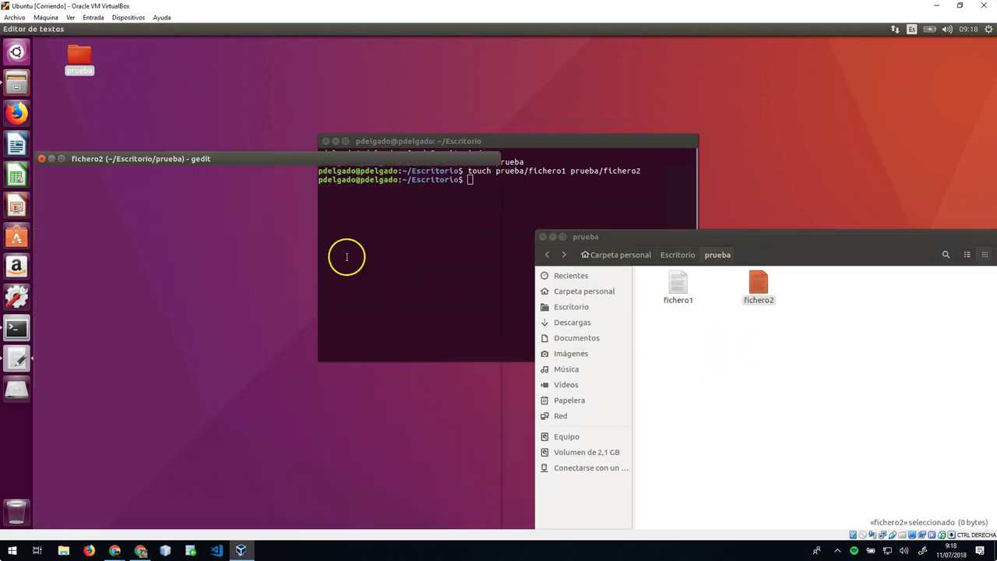
pyautogui.write('wea,dmasm,dn as duah ab nda')
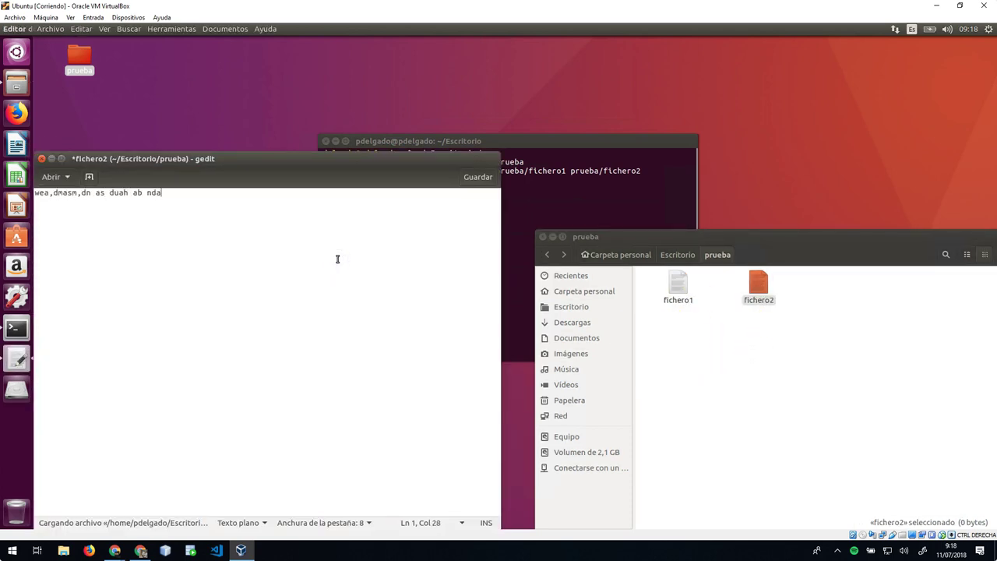
pyautogui.write('da dñas dm ñaklnalnglfadm')
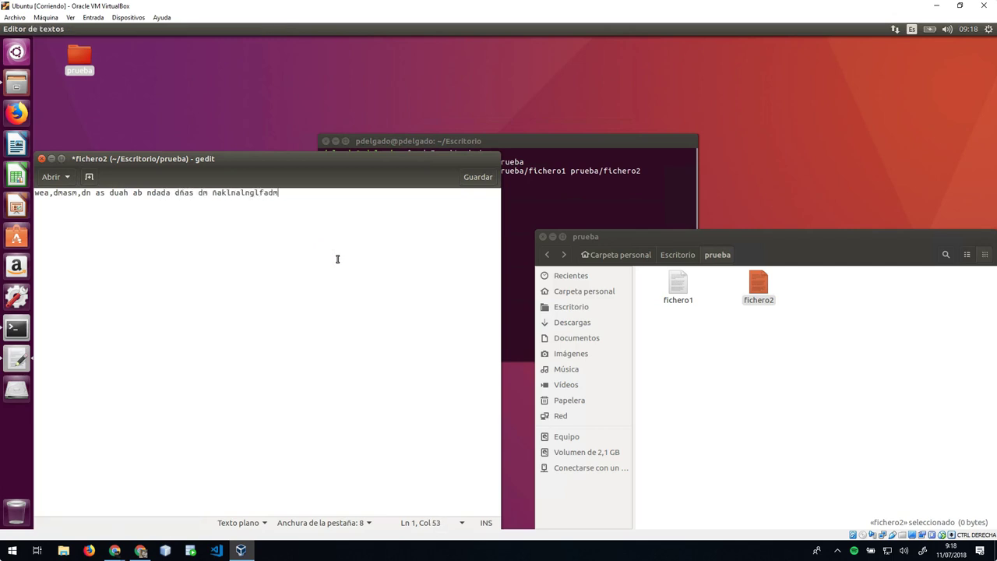
# - Duplicate the line in fichero2 to get eight copies, with a lone "v" line after the fifth and the last copy
pyautogui.hotkey('ctrl', 'a')
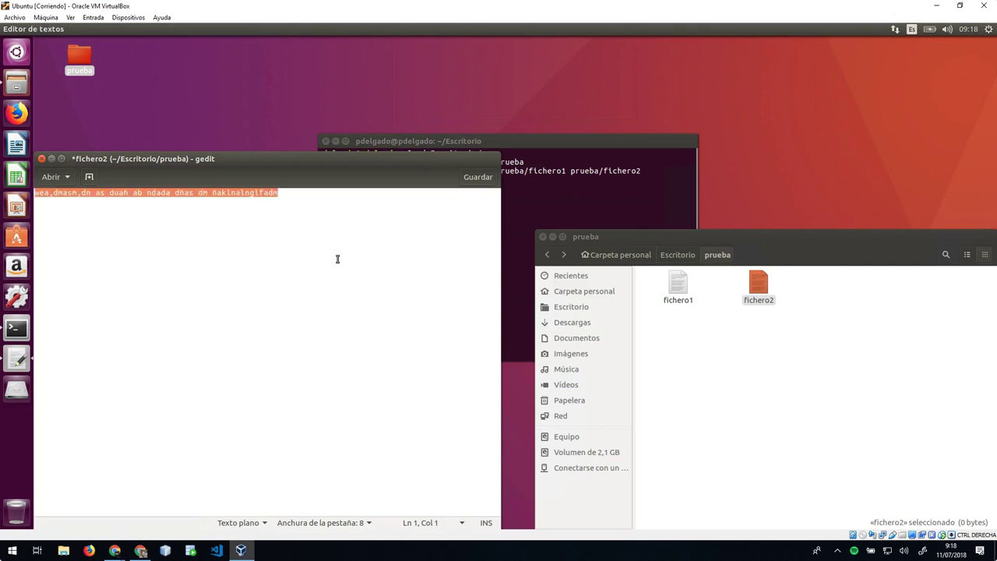
pyautogui.hotkey('ctrl', 'c')
pyautogui.press('End')
pyautogui.press('Return')
pyautogui.hotkey('ctrl', 'v')
pyautogui.press('Return')
pyautogui.hotkey('ctrl', 'v')
pyautogui.press('Return')
pyautogui.hotkey('ctrl', 'v')
pyautogui.press('Return')
pyautogui.hotkey('ctrl', 'v')
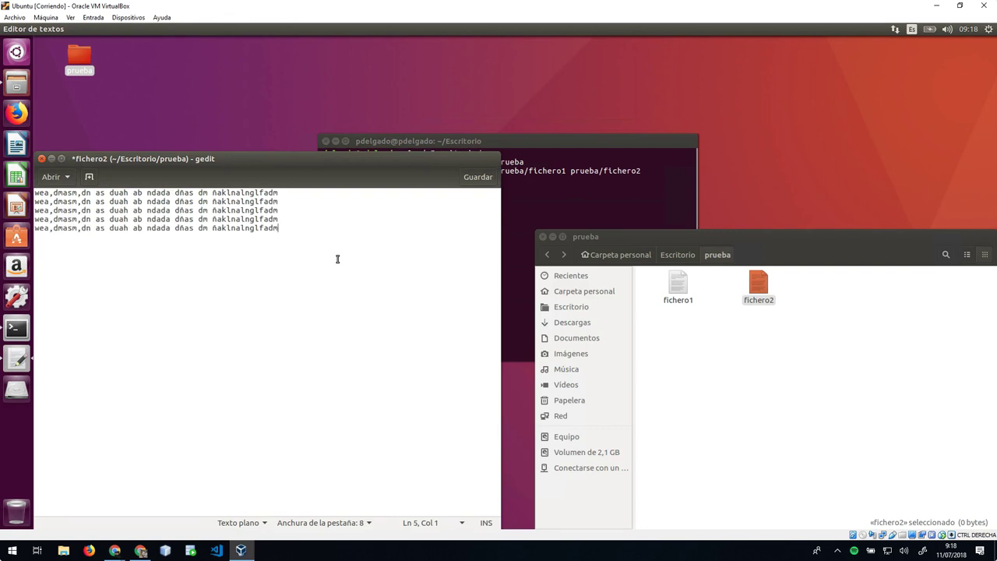
pyautogui.hotkey('ctrl', 'v')
pyautogui.press('Return')
pyautogui.hotkey('ctrl', 'v')
pyautogui.press('Return')
pyautogui.hotkey('ctrl', 'v')
pyautogui.press('Return')
pyautogui.write('v')
pyautogui.press('Return')
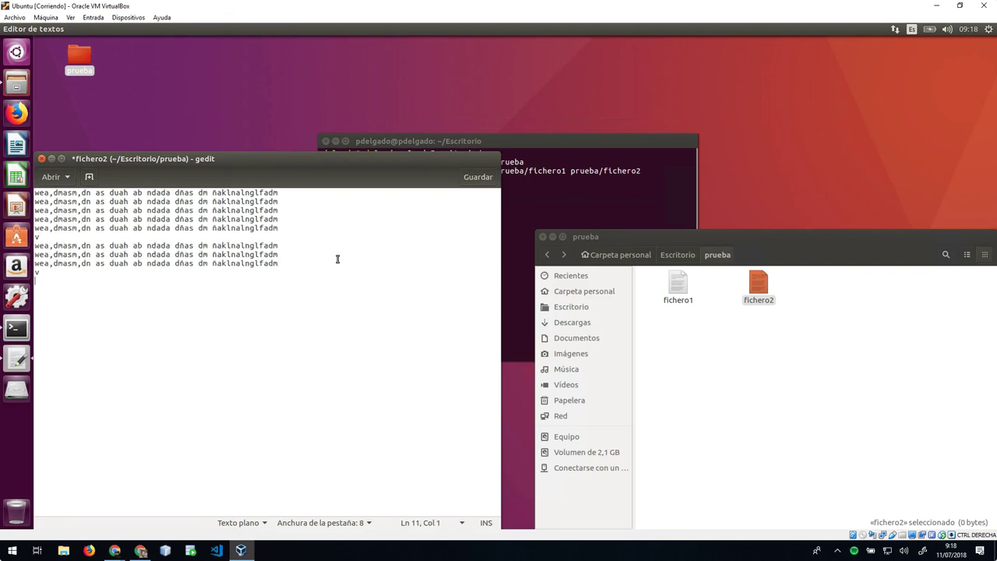
# - Save fichero2 and close both the text editor and the prueba folder window
pyautogui.click(477, 176)
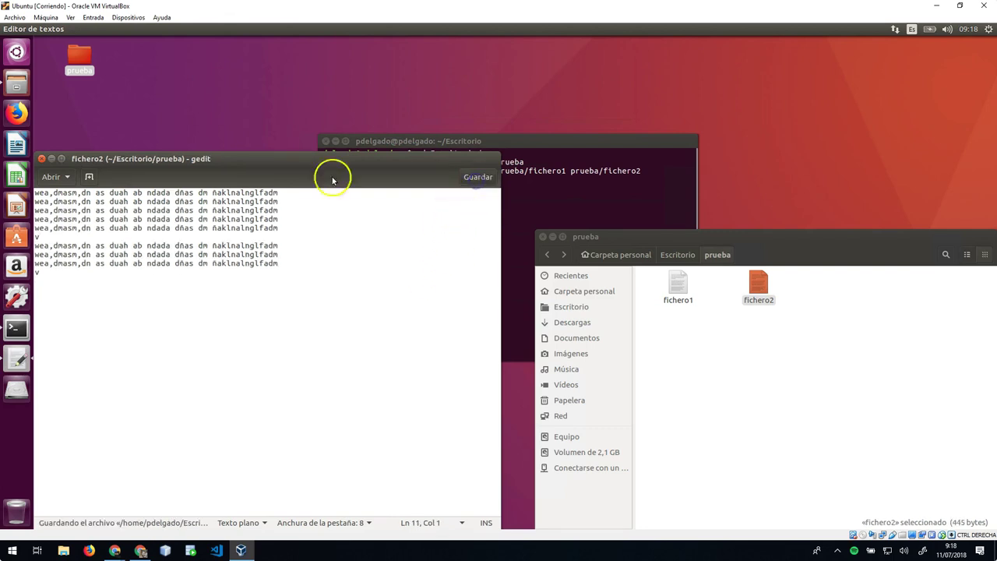
pyautogui.click(43, 159)
pyautogui.click(543, 237)
# - List the contents of Escritorio and of prueba in long format, and return to Escritorio
pyautogui.write('ls -l')
pyautogui.press('Return')
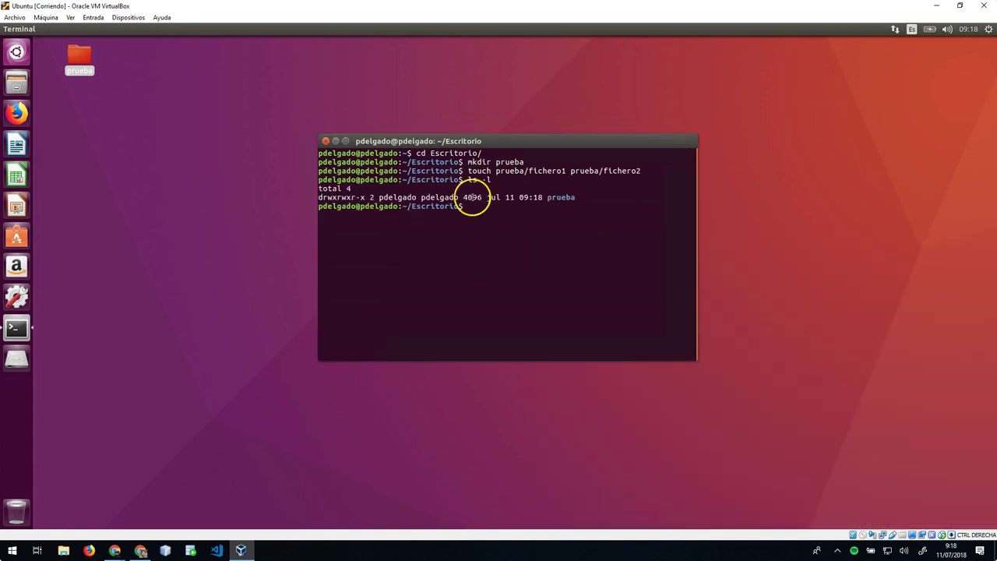
pyautogui.write('cd prueba/')
pyautogui.press('Return')
pyautogui.write('ls -l')
pyautogui.press('Return')
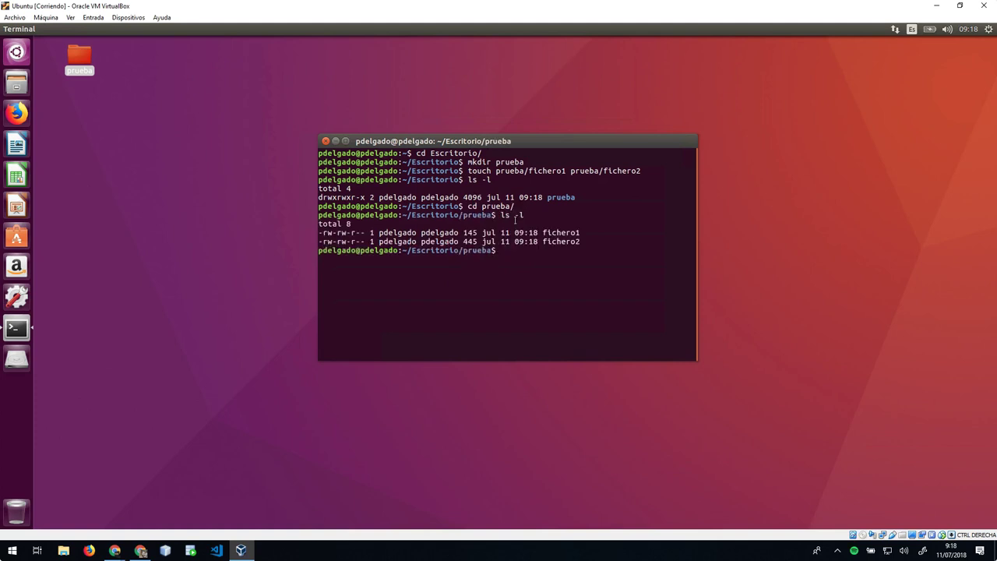
pyautogui.write('cd ..')
pyautogui.press('Return')
pyautogui.write('cd')
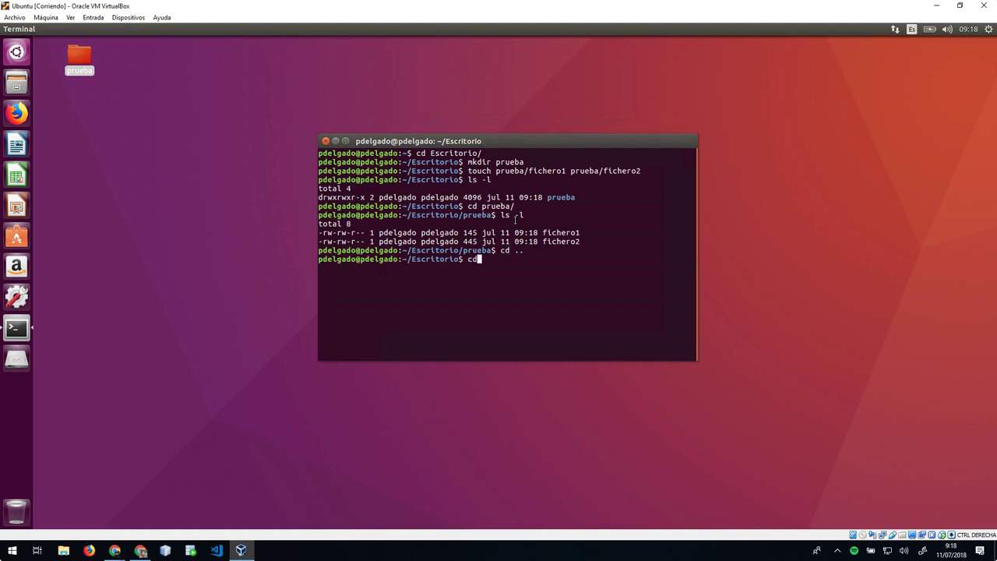
pyautogui.press('BackSpace')
pyautogui.press('BackSpace')
pyautogui.click(517, 184)
pyautogui.write('tar')
pyautogui.write('-c')
pyautogui.press('BackSpace')
pyautogui.write('c')
pyautogui.press('BackSpace')
pyautogui.write('x')
pyautogui.press('BackSpace')
pyautogui.write('v')
pyautogui.press('BackSpace')
pyautogui.write('t')
pyautogui.press('BackSpace')
pyautogui.write('f')
pyautogui.press('BackSpace')
pyautogui.write('c')
pyautogui.press('BackSpace')
pyautogui.press('BackSpace')
pyautogui.press('BackSpace')
pyautogui.press('BackSpace')
pyautogui.press('BackSpace')
# - Open the prueba folder, arrange its window side by side with the terminal, and clear the terminal output
pyautogui.doubleClick(78, 55)
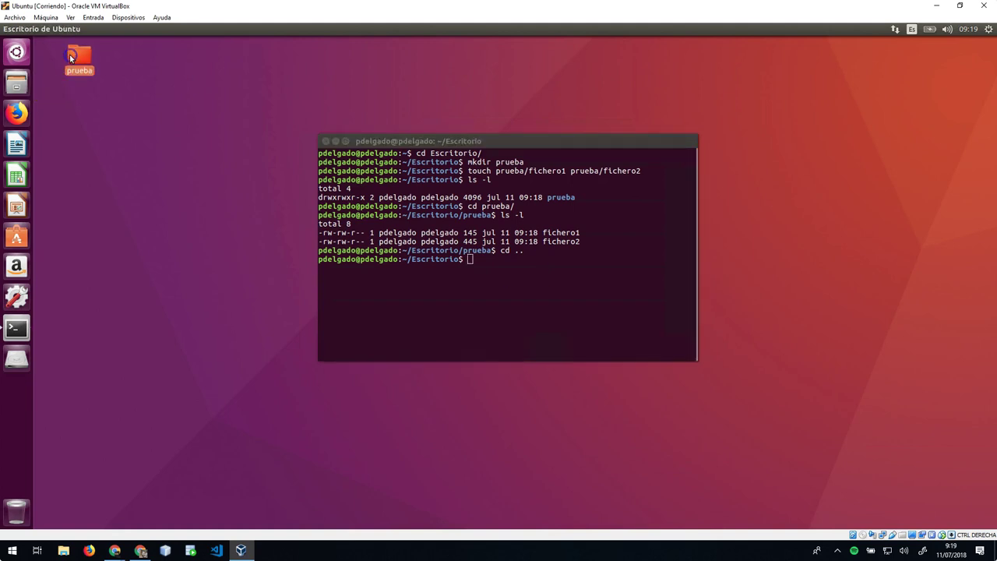
pyautogui.moveTo(683, 238); pyautogui.dragTo(193, 100)
pyautogui.moveTo(577, 141); pyautogui.dragTo(807, 145)
pyautogui.write('clear')
pyautogui.press('Return')
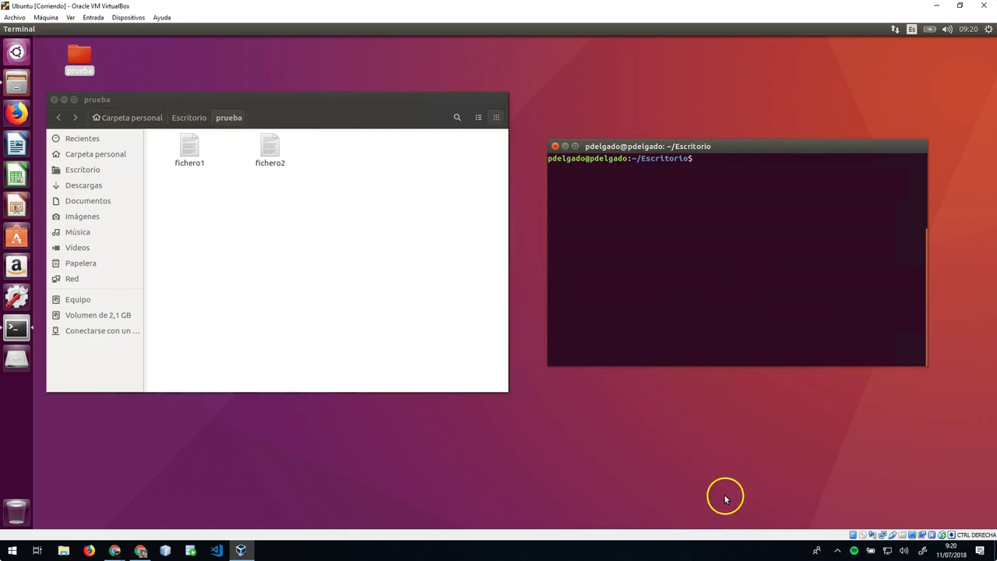
# - Begin a tar command with the options -cvf and the archive name ficheroscomprimidos.tar
pyautogui.write('tar -cvf ficheroscomprimidos')
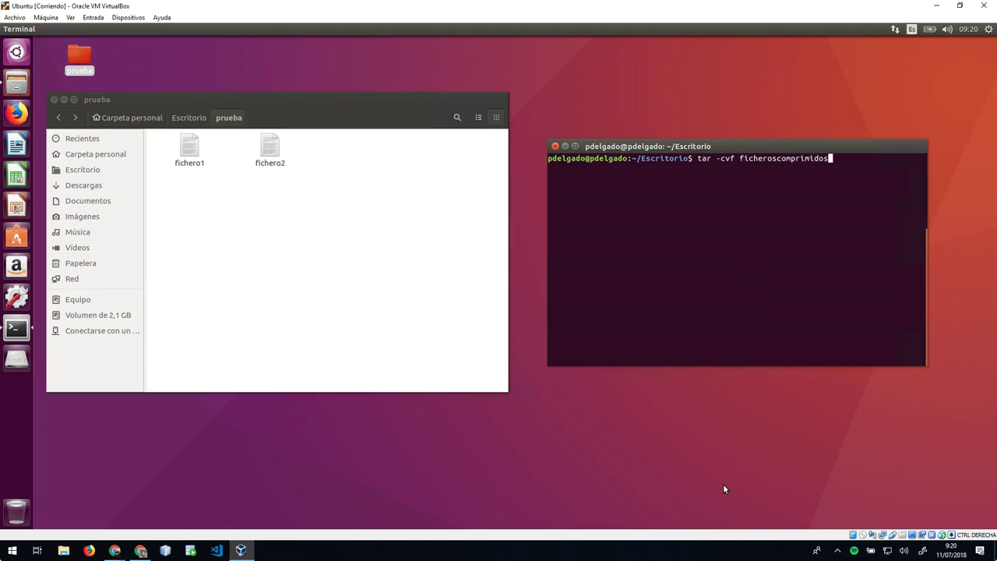
pyautogui.write('.tar')
pyautogui.write(' fih')
pyautogui.write('hero1')
pyautogui.press('BackSpace')
pyautogui.press('BackSpace')
pyautogui.press('BackSpace')
pyautogui.press('BackSpace')
pyautogui.press('BackSpace')
pyautogui.press('BackSpace')
pyautogui.press('BackSpace')
pyautogui.press('BackSpace')
# - Complete the tar command with prueba/fichero1 and prueba/fichero2 as the files to archive, and run it
pyautogui.write('pr')
pyautogui.press('Tab')
pyautogui.write('fichero1 prueba/')
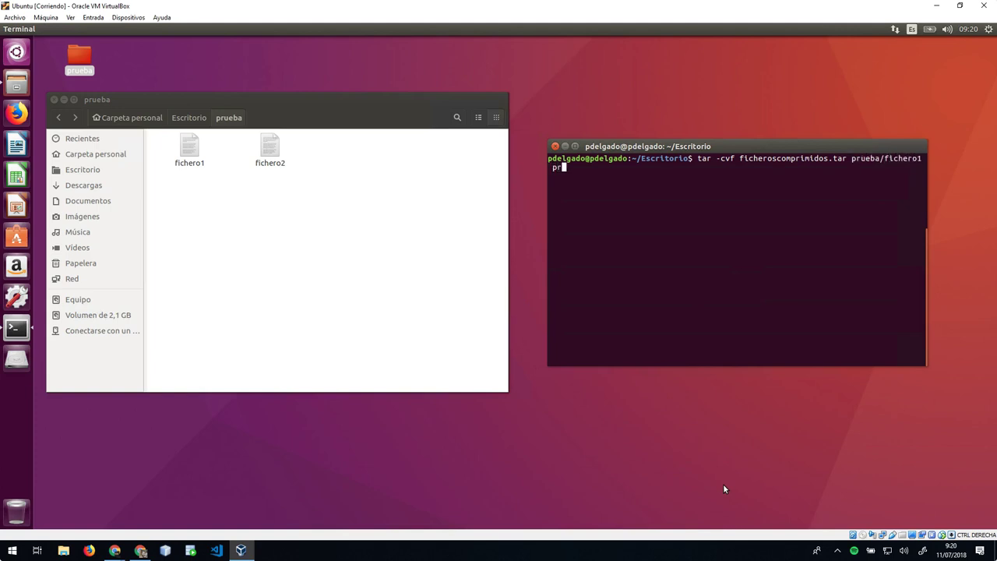
pyautogui.write('fichero2')
pyautogui.press('Return')
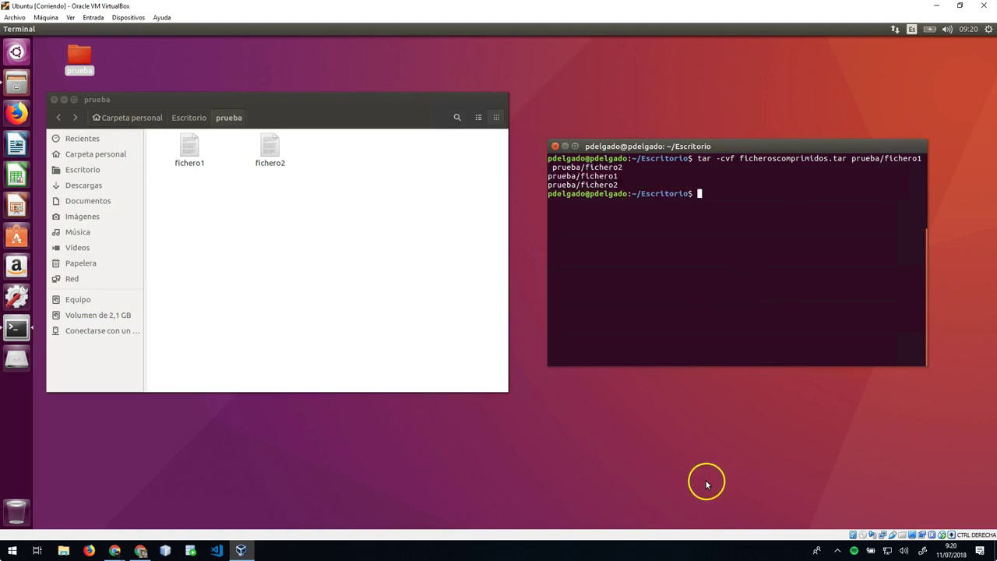
# - Move the prueba folder window lower to uncover the new archive on the desktop, and highlight the file paths in the tar output
pyautogui.click(432, 289)
pyautogui.moveTo(330, 101); pyautogui.dragTo(337, 173)
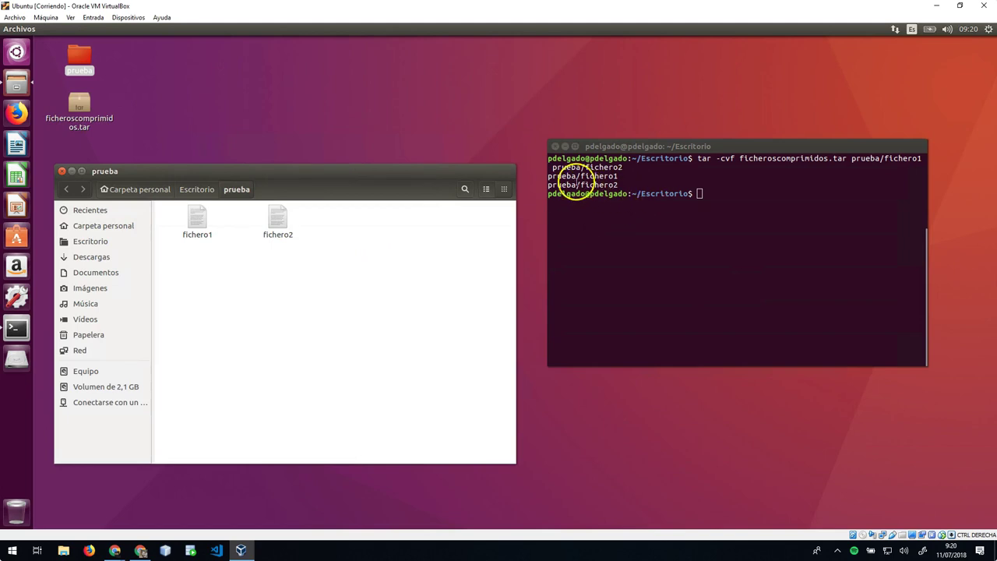
pyautogui.moveTo(548, 193); pyautogui.dragTo(536, 177)
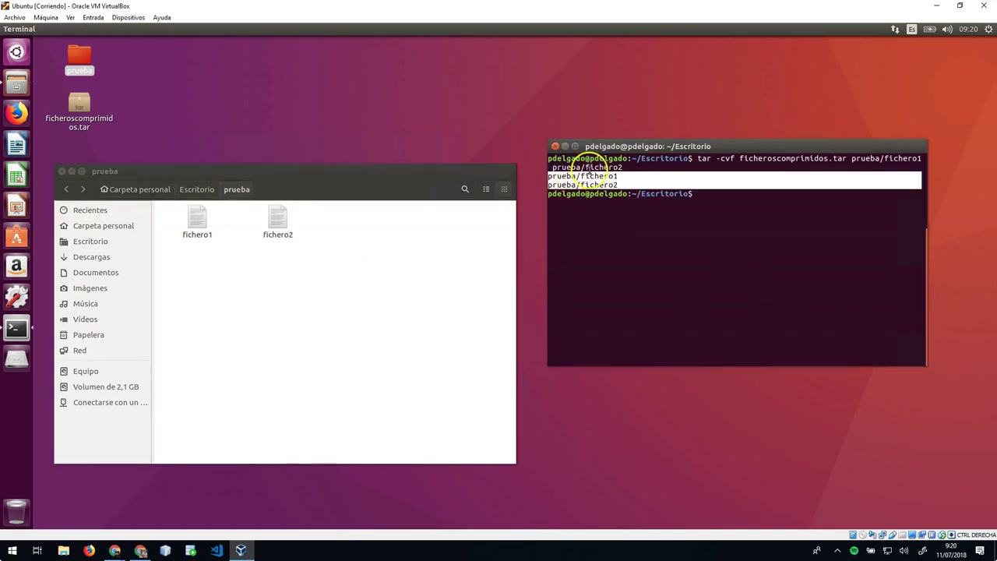
pyautogui.click(619, 176)
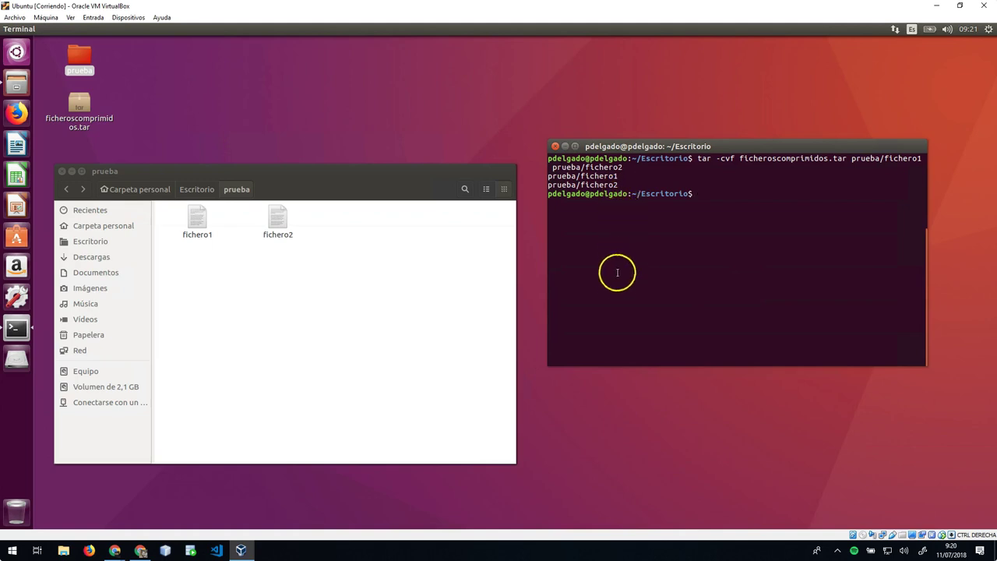
# - Open ficheroscomprimidos.tar from the desktop, inspect the prueba folder inside it, and close the archive window
pyautogui.doubleClick(81, 115)
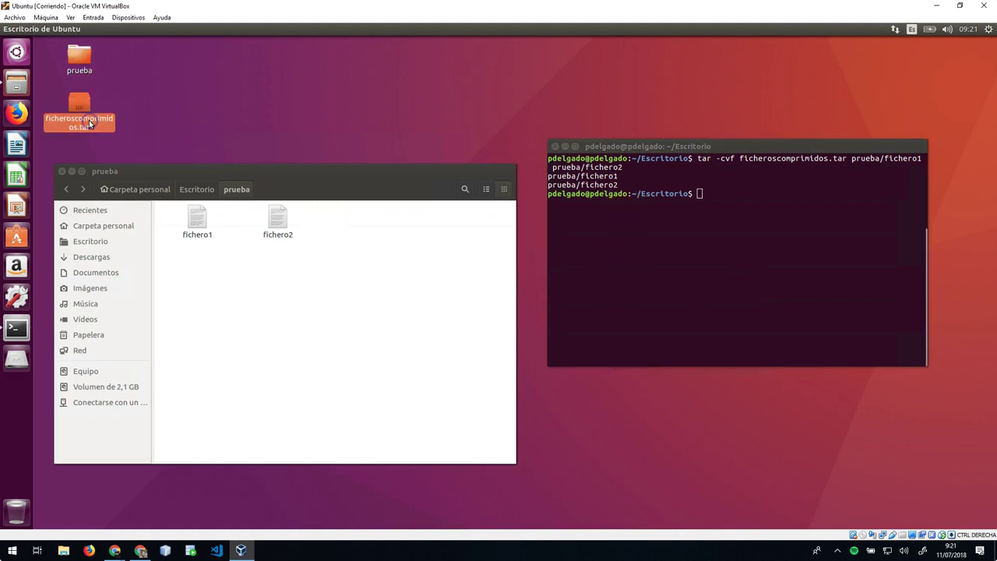
pyautogui.doubleClick(730, 343)
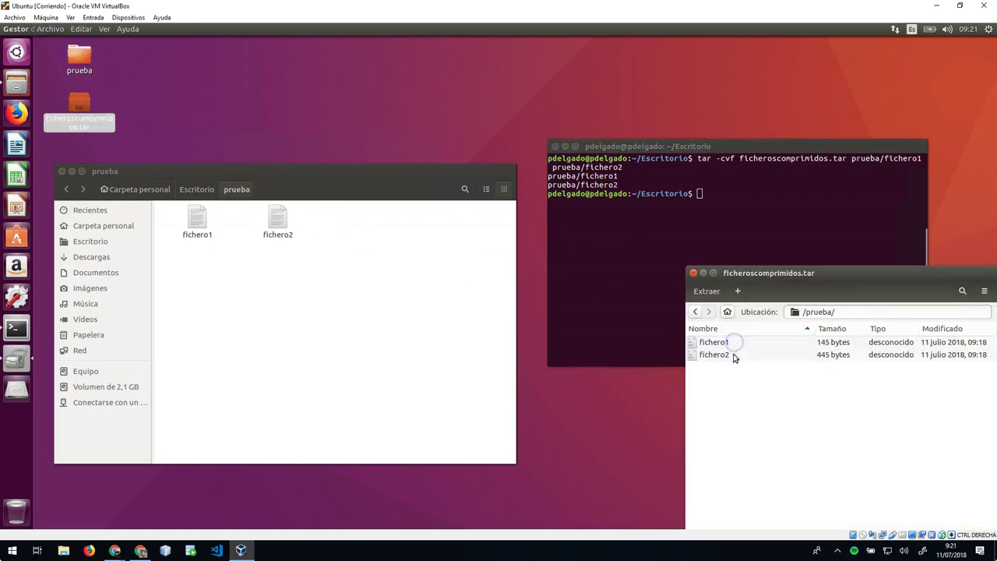
pyautogui.click(693, 272)
pyautogui.click(284, 120)
# - Create a directory named paradescomprimir in Escritorio from the terminal
pyautogui.click(634, 295)
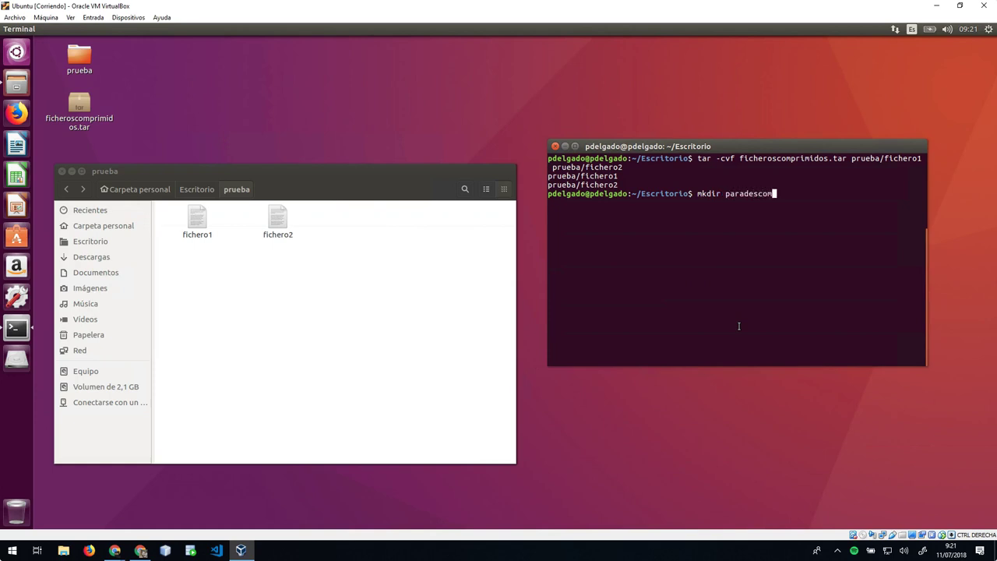
pyautogui.write('mkdir paradescomprimir')
pyautogui.press('Return')
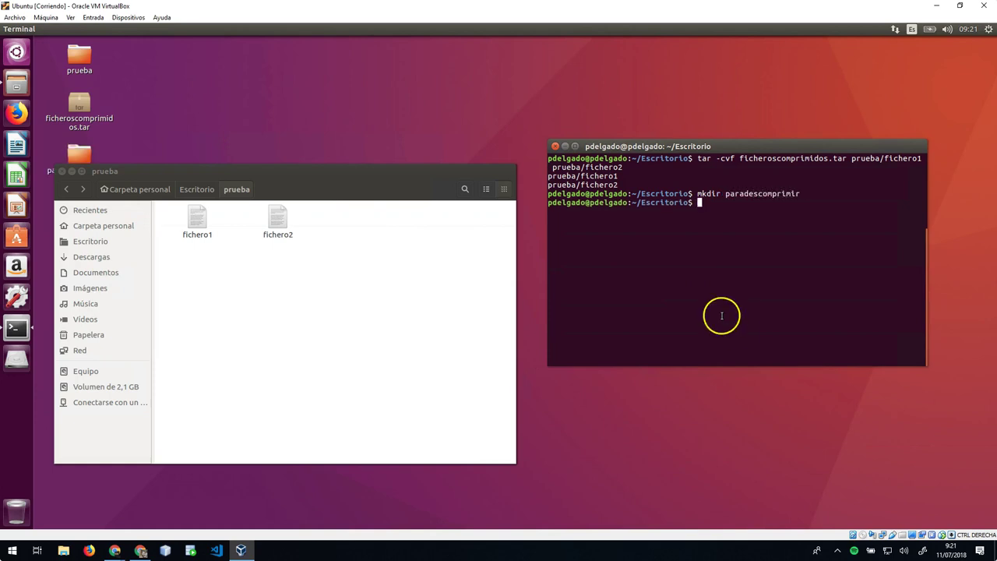
# - Move the prueba window lower, open the paradescomprimir folder from the desktop, and place its window above the prueba window
pyautogui.moveTo(262, 170); pyautogui.dragTo(262, 204)
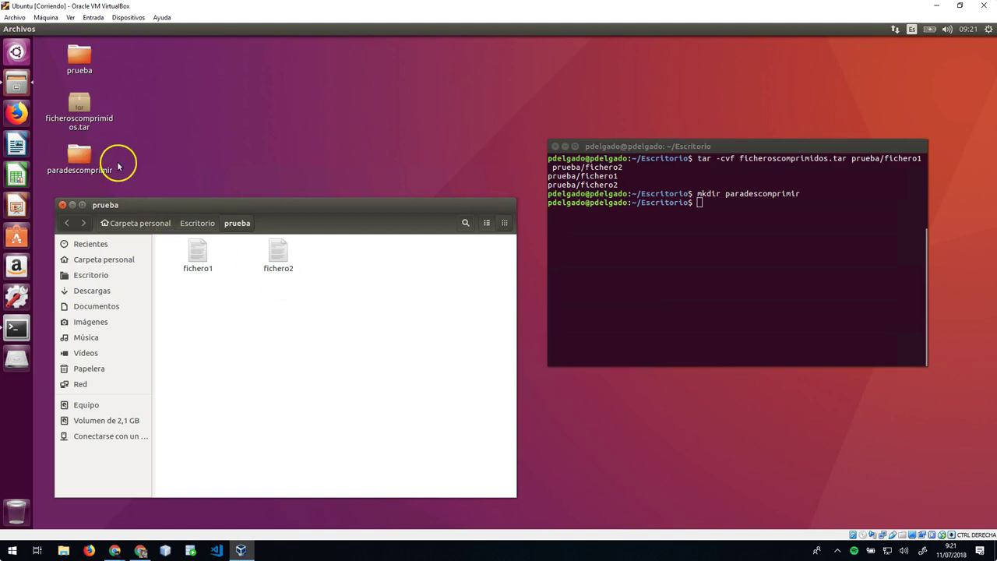
pyautogui.click(81, 160)
pyautogui.doubleClick(81, 159)
pyautogui.moveTo(597, 233); pyautogui.dragTo(273, 87)
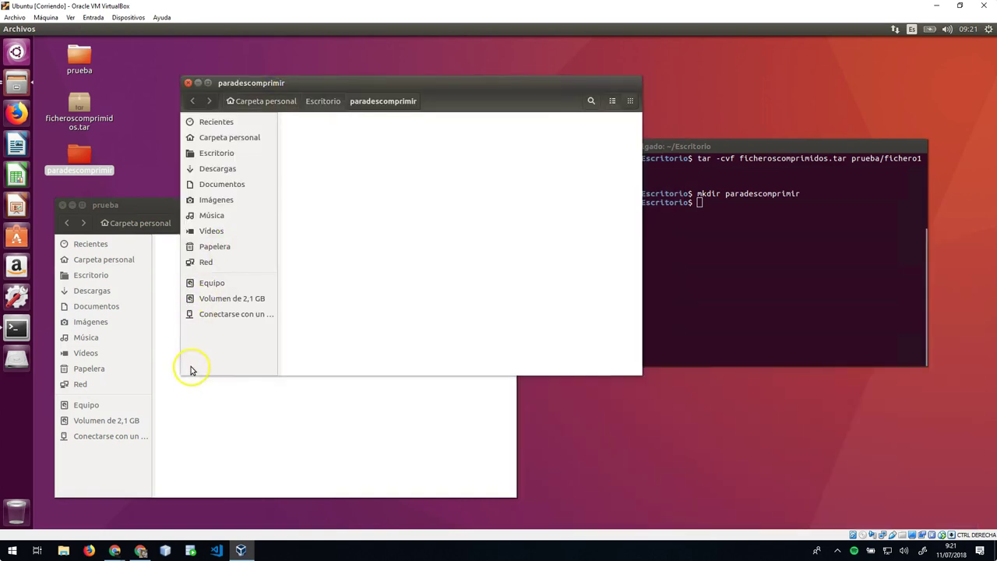
# - Shrink and rearrange the two folder windows so paradescomprimir sits above prueba with both contents visible
pyautogui.moveTo(181, 373); pyautogui.dragTo(361, 124)
pyautogui.moveTo(384, 83); pyautogui.dragTo(309, 46)
pyautogui.click(300, 327)
pyautogui.moveTo(323, 213); pyautogui.dragTo(343, 218)
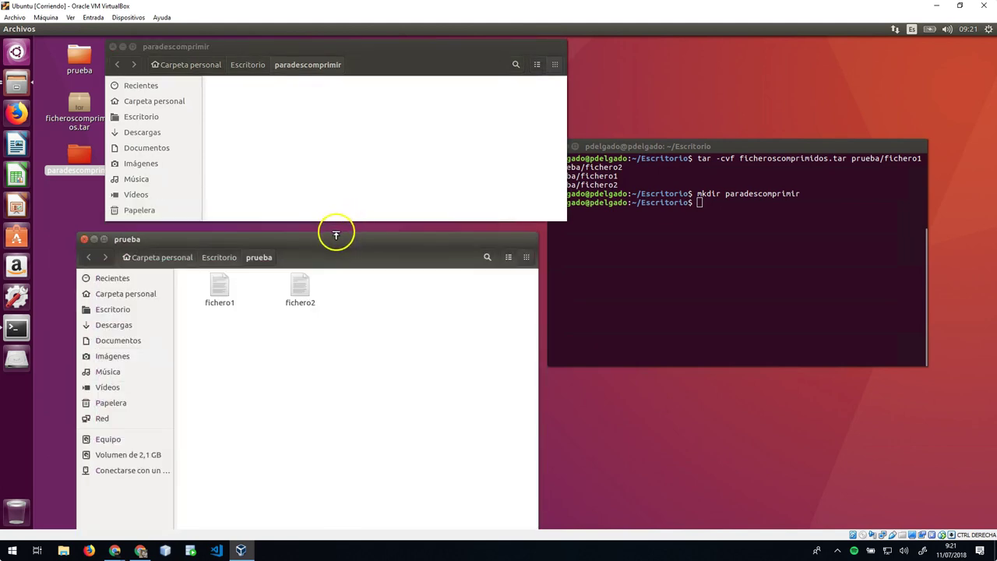
pyautogui.moveTo(335, 232); pyautogui.dragTo(334, 253)
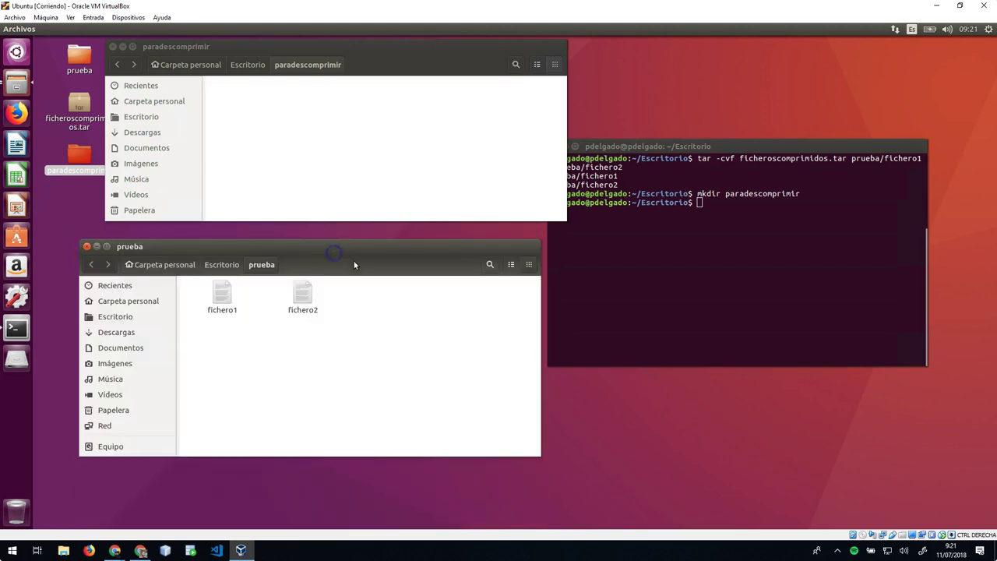
pyautogui.click(355, 179)
# - Extract ficheroscomprimidos.tar in Escritorio from the terminal using tar with the -xvf options
pyautogui.click(690, 287)
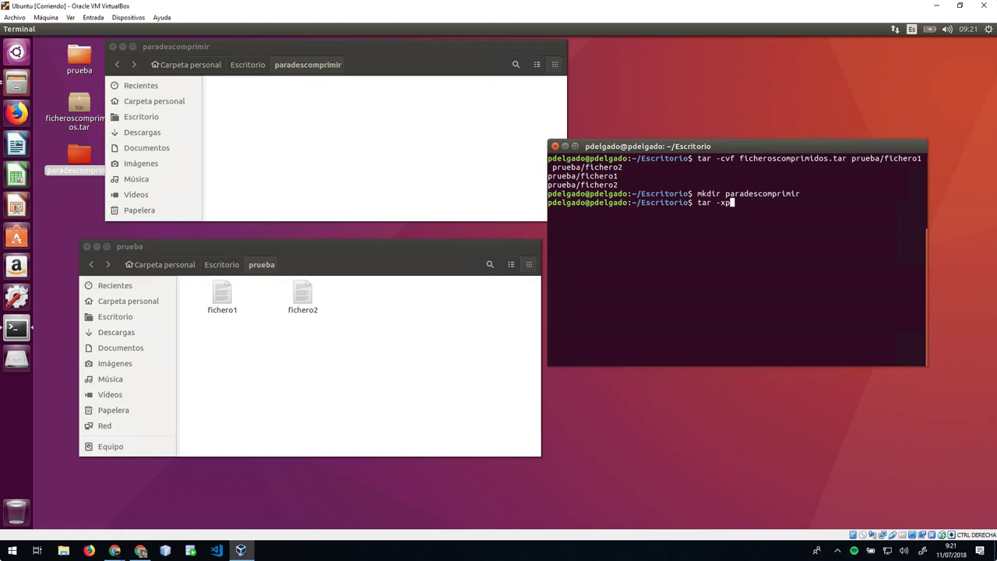
pyautogui.click(778, 221)
pyautogui.press('BackSpace')
pyautogui.write('vf fic')
pyautogui.press('Tab')
pyautogui.press('Return')
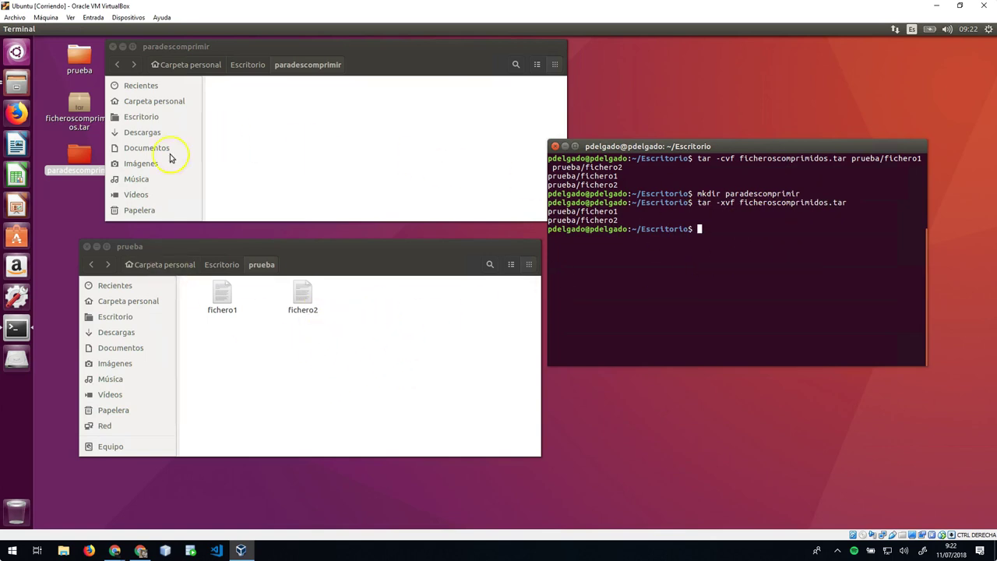
# - Clear the terminal and list the contents of ficheroscomprimidos.tar using tar with the -tf options
pyautogui.click(59, 190)
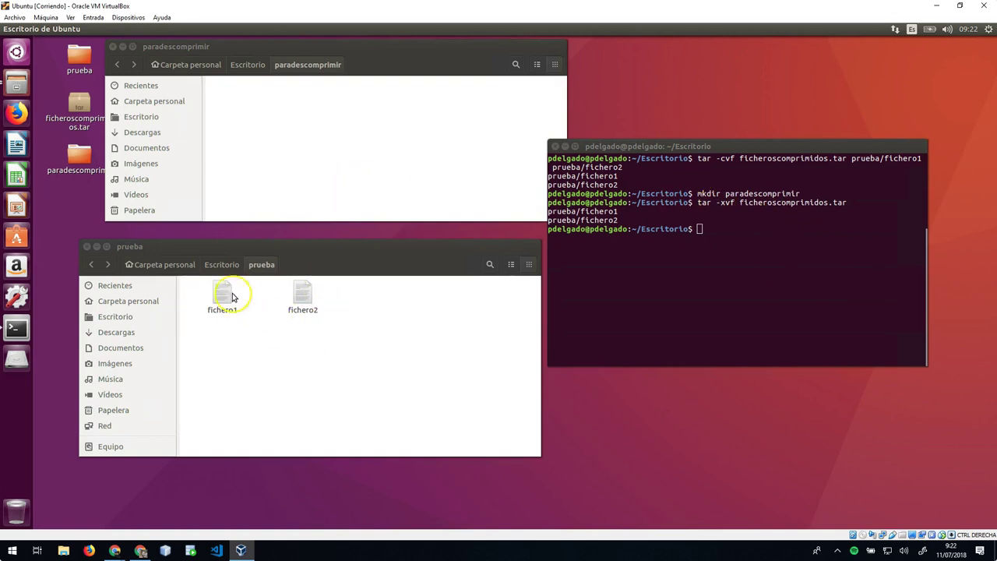
pyautogui.click(655, 305)
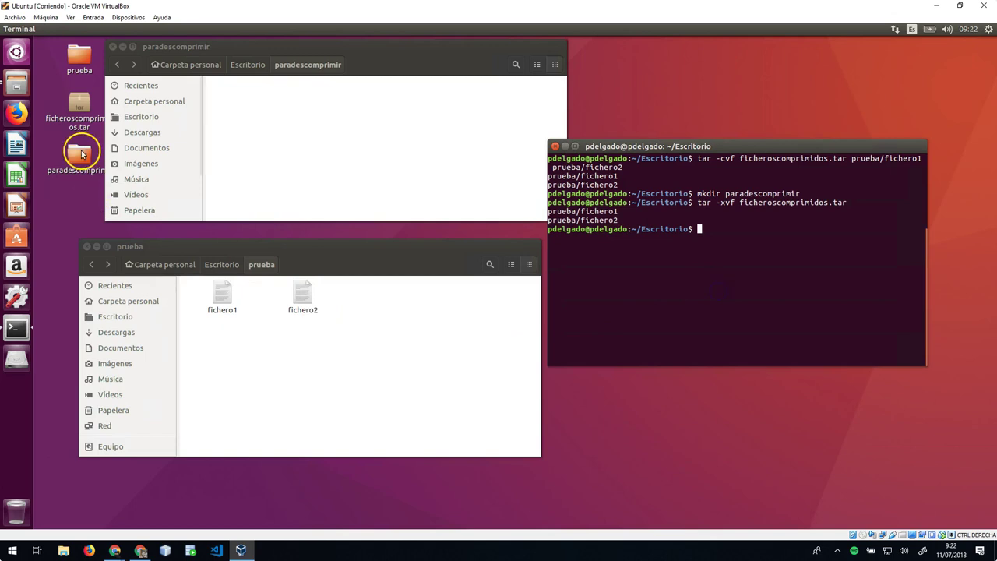
pyautogui.click(713, 297)
pyautogui.write('clear')
pyautogui.press('Return')
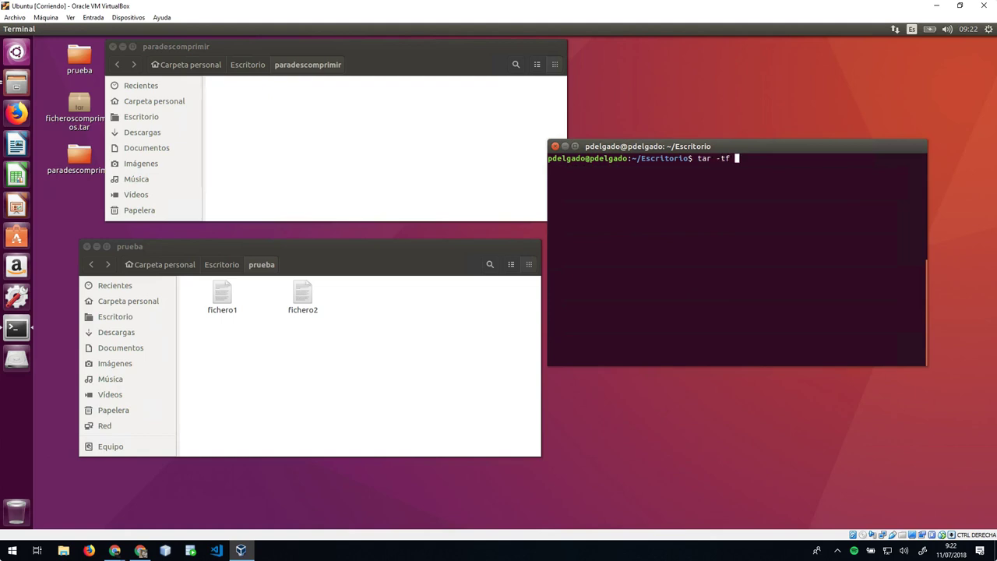
pyautogui.write('tar -tf fi')
pyautogui.press('Tab')
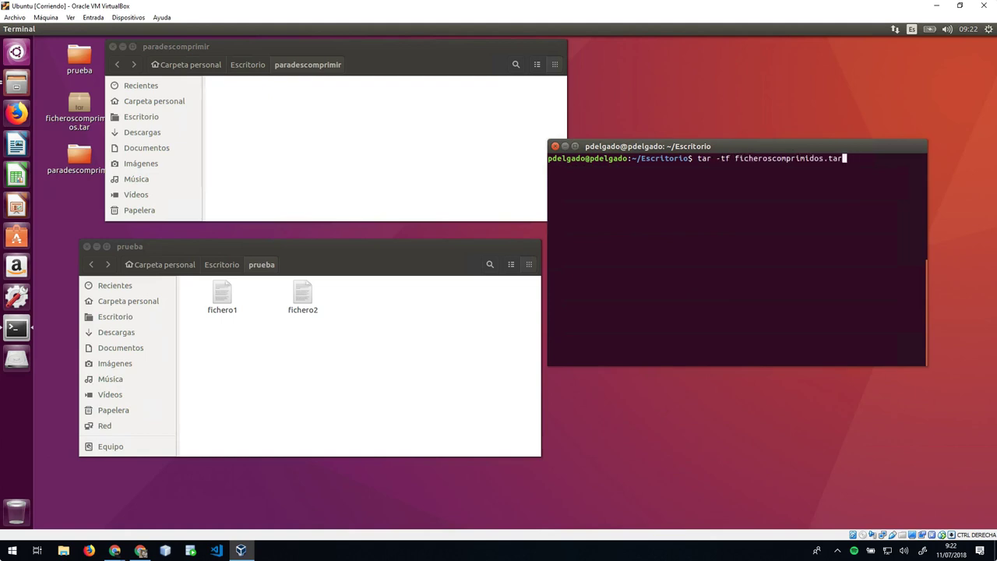
pyautogui.press('Return')
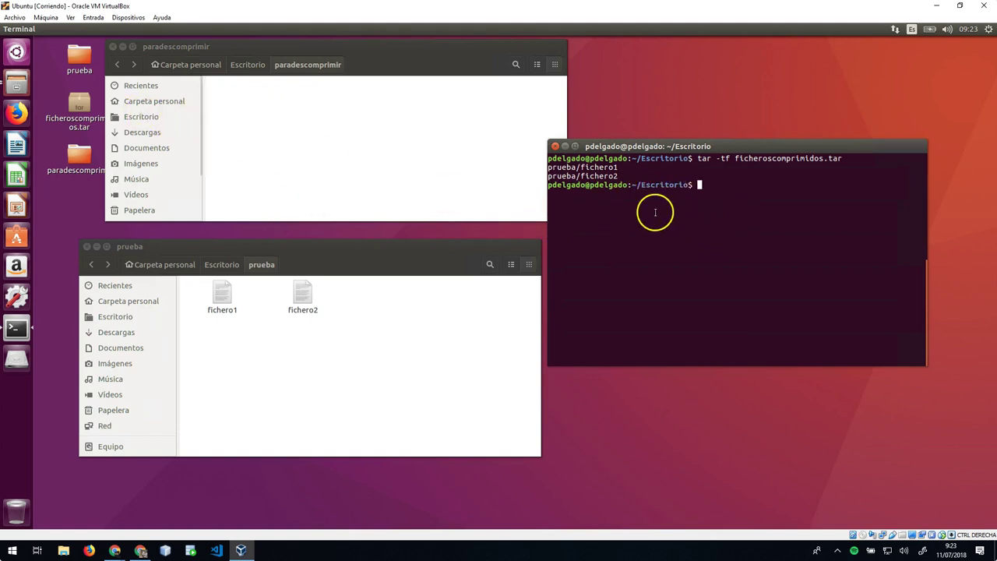
# - Highlight the prueba/fichero1 path in the archive listing and return to the terminal prompt
pyautogui.moveTo(549, 167); pyautogui.dragTo(646, 167)
pyautogui.click(245, 347)
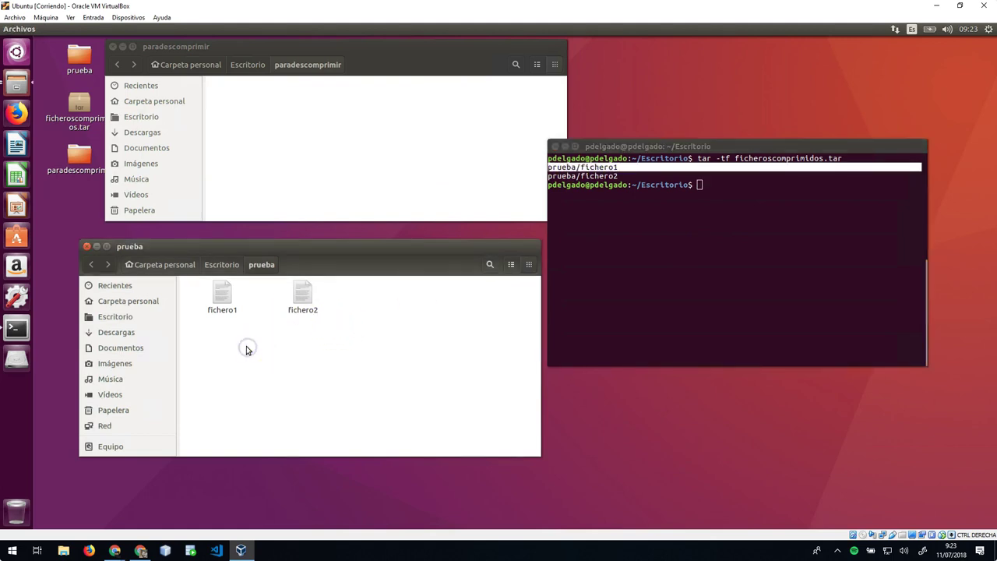
pyautogui.click(664, 248)
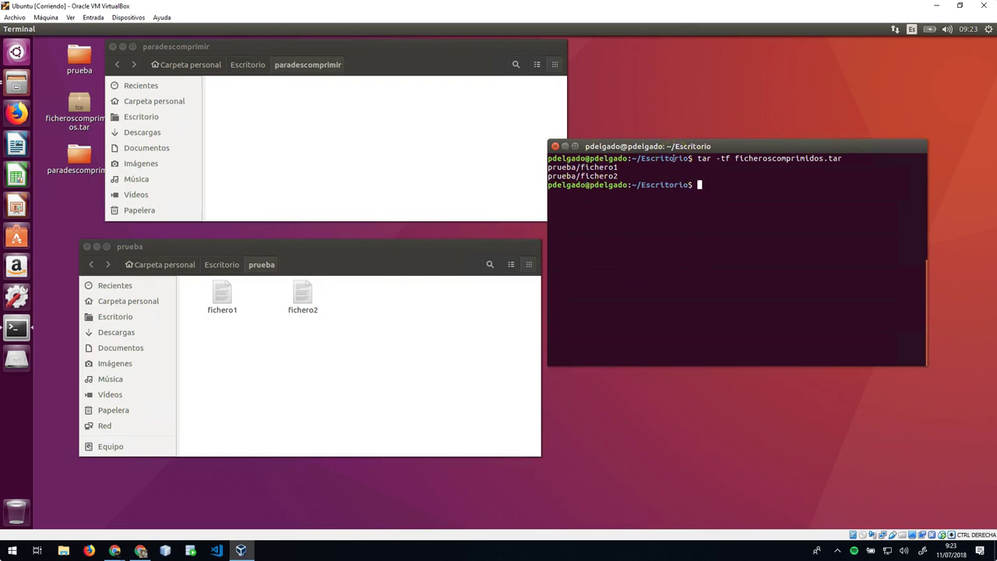
# - Recall the earlier tar -cvf command at the prompt and highlight its prueba/fichero2 argument
pyautogui.press('Up')
pyautogui.press('Up')
pyautogui.press('Up')
pyautogui.press('Up')
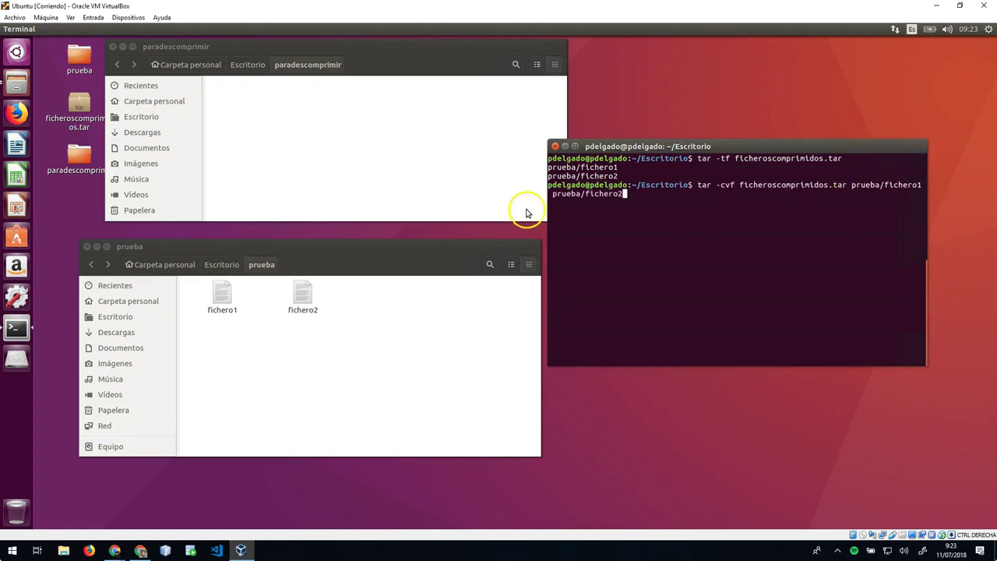
pyautogui.moveTo(627, 193); pyautogui.dragTo(562, 195)
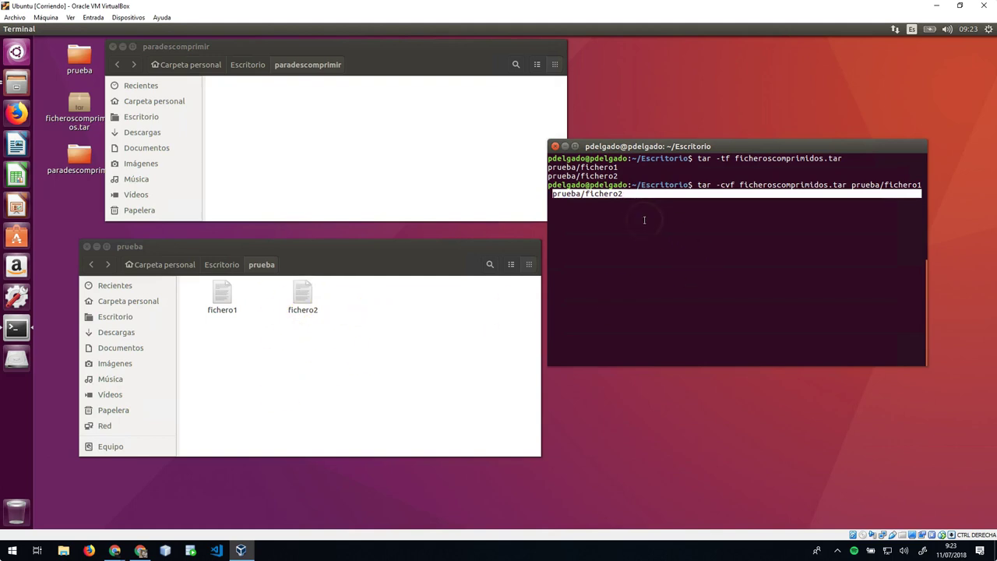
pyautogui.click(456, 300)
pyautogui.click(679, 197)
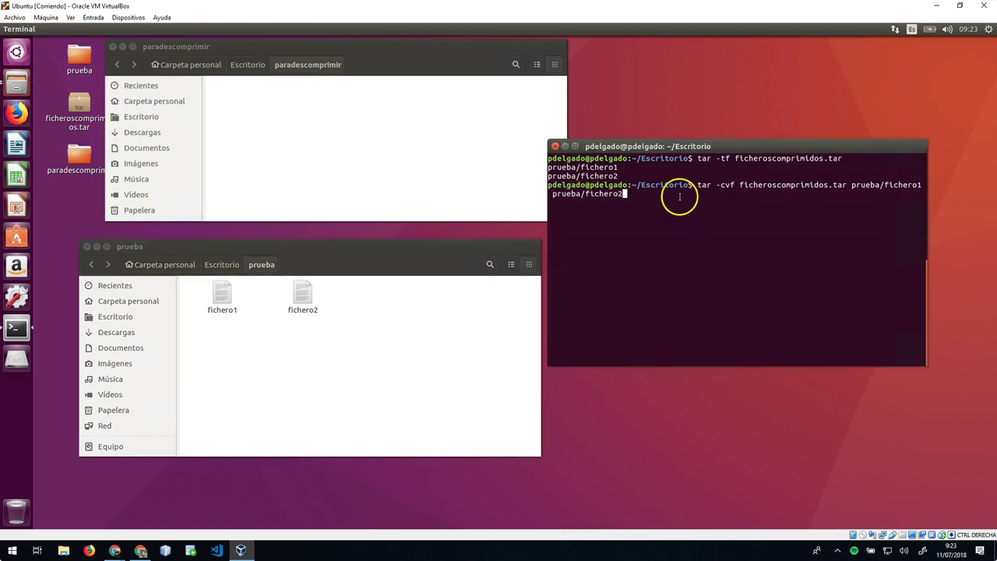
# - Discard the recalled command and change the terminal's working directory to prueba
pyautogui.press('Down')
pyautogui.press('Down')
pyautogui.press('Down')
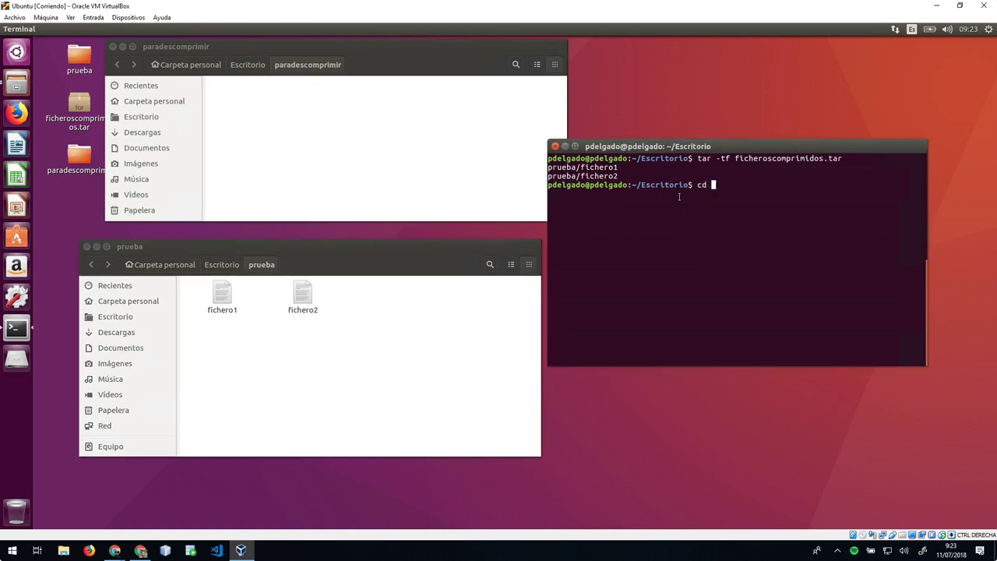
pyautogui.press('Return')
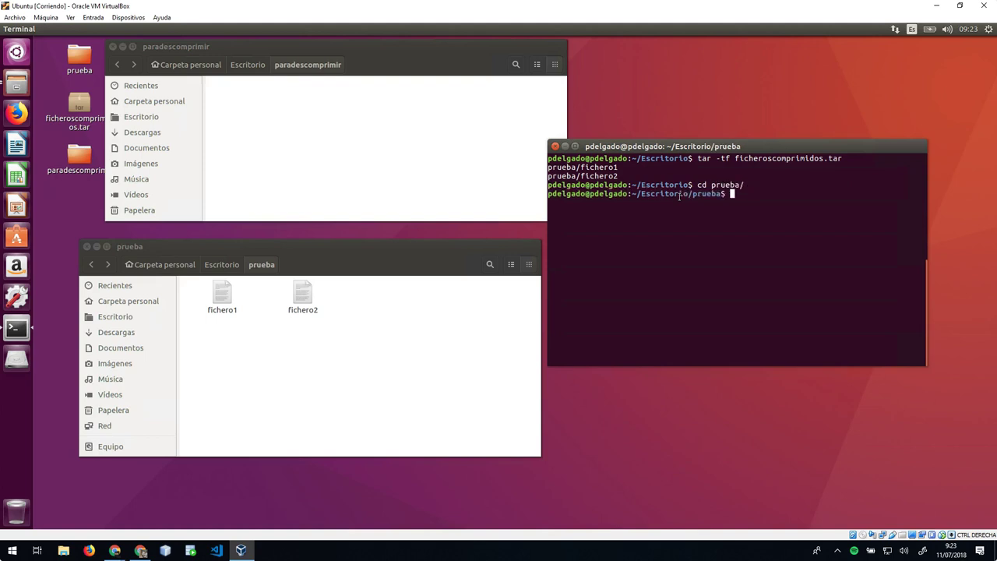
# - Rework the recalled tar -cvf command without the prueba/ prefixes to archive fichero1 and fichero2 into ficheroscomprimidos2.tar, and run it
pyautogui.press('Up')
pyautogui.press('Up')
pyautogui.press('Up')
pyautogui.press('Up')
pyautogui.press('Up')
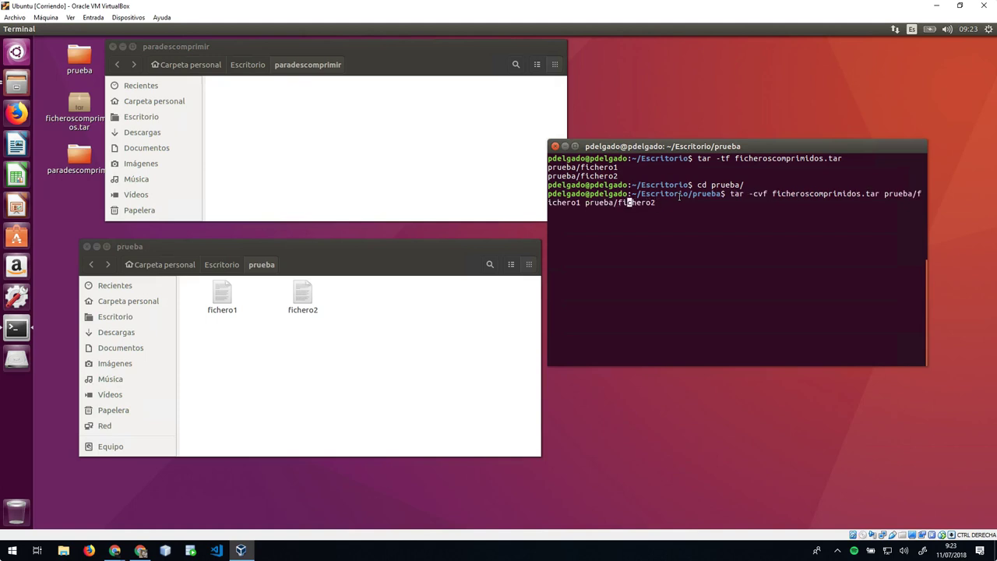
pyautogui.press('BackSpace')
pyautogui.press('BackSpace')
pyautogui.press('BackSpace')
pyautogui.press('BackSpace')
pyautogui.press('BackSpace')
pyautogui.press('BackSpace')
pyautogui.press('BackSpace')
pyautogui.press('BackSpace')
pyautogui.press('BackSpace')
pyautogui.press('BackSpace')
pyautogui.press('BackSpace')
pyautogui.press('BackSpace')
pyautogui.press('BackSpace')
pyautogui.press('BackSpace')
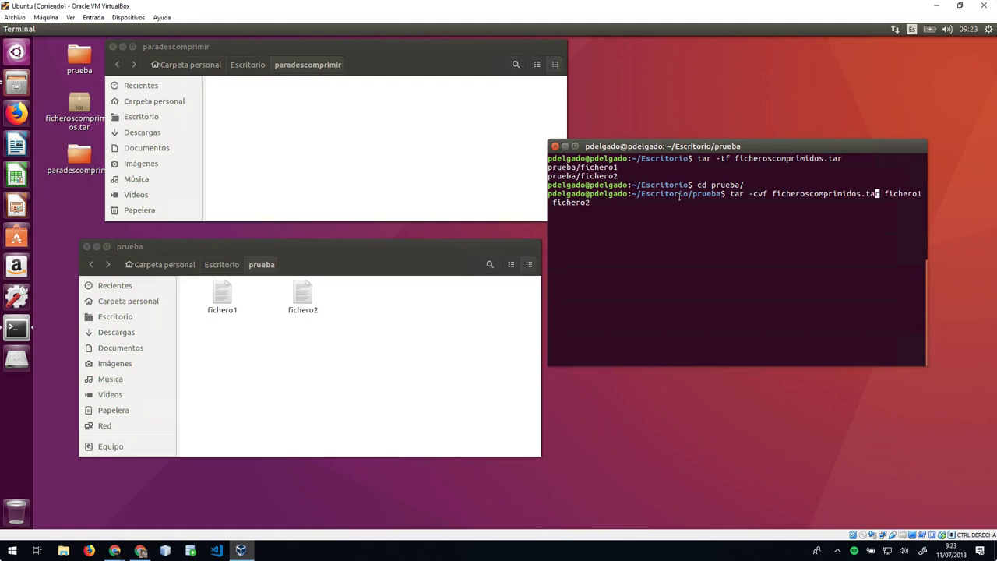
pyautogui.write('2')
pyautogui.press('Return')
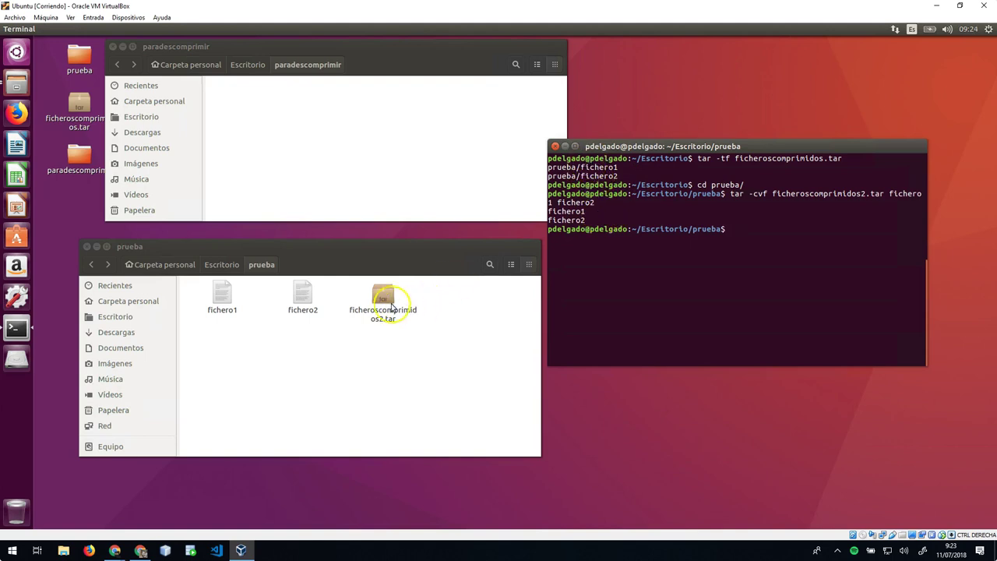
# - Try to list the contents of ficheroscomprimidos.tar with tar -tf from inside the prueba directory
pyautogui.press('Up')
pyautogui.press('Up')
pyautogui.press('Up')
pyautogui.press('Return')
pyautogui.click(646, 294)
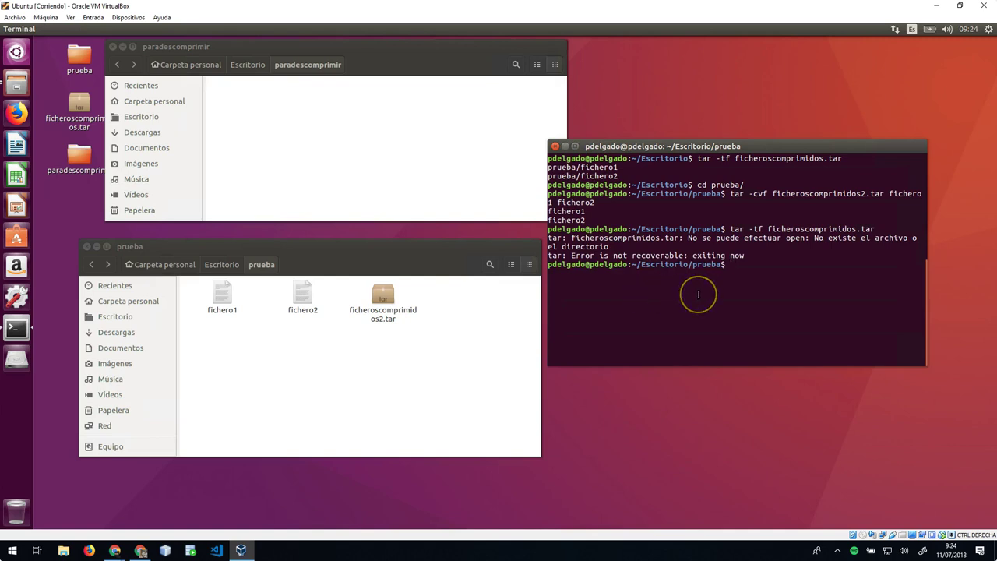
# - Recall the last tar -tf command and remove the archive name from it
pyautogui.press('Up')
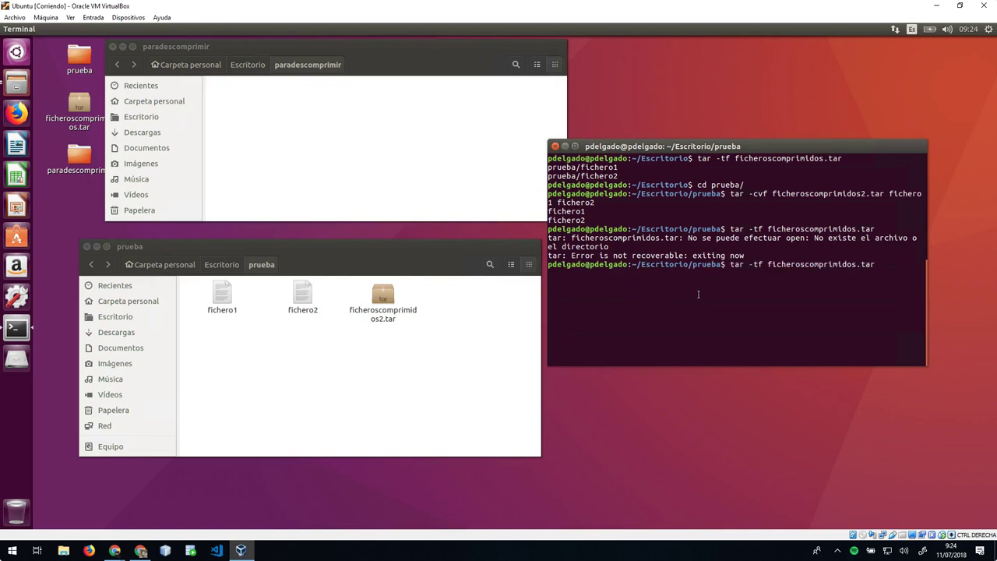
pyautogui.press('End')
pyautogui.press('BackSpace')
pyautogui.press('BackSpace')
pyautogui.press('BackSpace')
pyautogui.press('BackSpace')
pyautogui.press('BackSpace')
pyautogui.press('BackSpace')
pyautogui.press('BackSpace')
pyautogui.press('BackSpace')
pyautogui.press('BackSpace')
pyautogui.press('BackSpace')
pyautogui.press('BackSpace')
pyautogui.press('BackSpace')
pyautogui.press('BackSpace')
pyautogui.press('BackSpace')
pyautogui.press('BackSpace')
pyautogui.press('BackSpace')
pyautogui.press('BackSpace')
pyautogui.press('BackSpace')
pyautogui.press('BackSpace')
pyautogui.press('BackSpace')
pyautogui.press('BackSpace')
pyautogui.press('BackSpace')
pyautogui.press('BackSpace')
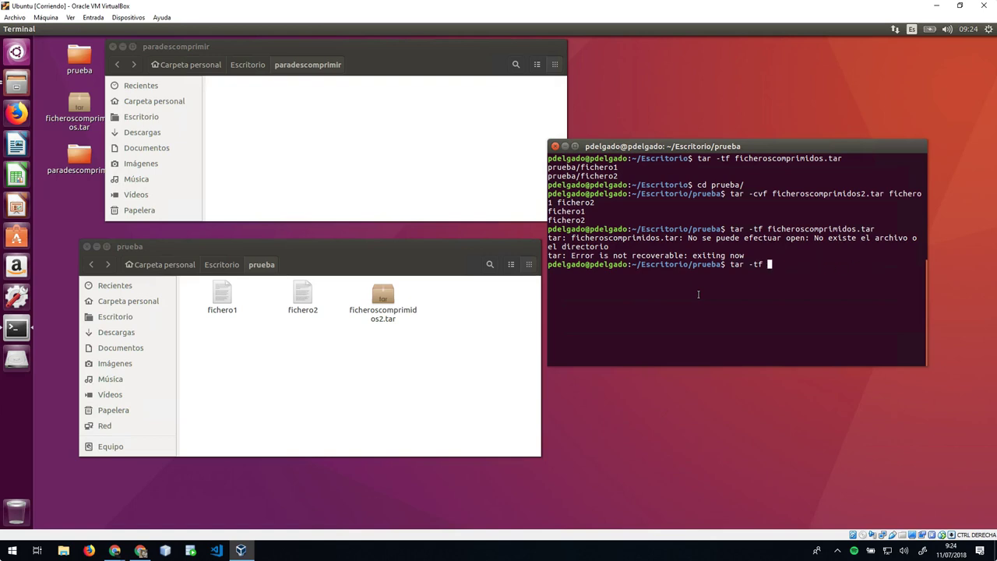
pyautogui.write('../fic')
pyautogui.press('Tab')
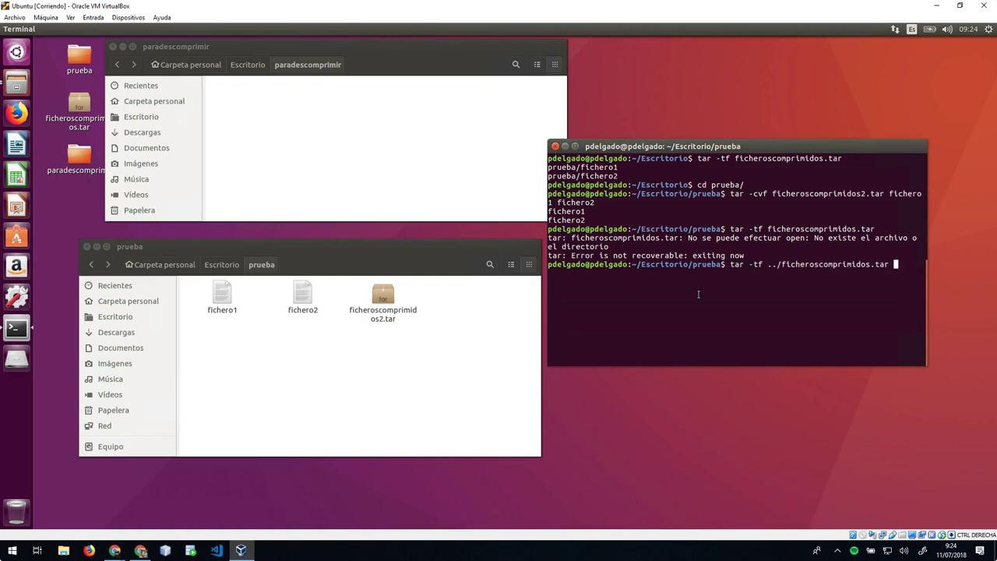
pyautogui.write('prueba/fichero')
pyautogui.press('BackSpace')
pyautogui.press('BackSpace')
pyautogui.press('BackSpace')
pyautogui.press('BackSpace')
pyautogui.press('BackSpace')
pyautogui.press('BackSpace')
pyautogui.press('BackSpace')
pyautogui.press('BackSpace')
pyautogui.press('BackSpace')
pyautogui.press('BackSpace')
pyautogui.press('BackSpace')
pyautogui.press('BackSpace')
pyautogui.press('BackSpace')
pyautogui.press('BackSpace')
pyautogui.press('BackSpace')
pyautogui.press('BackSpace')
pyautogui.press('BackSpace')
pyautogui.press('BackSpace')
pyautogui.press('BackSpace')
pyautogui.press('BackSpace')
pyautogui.press('BackSpace')
pyautogui.press('BackSpace')
pyautogui.press('BackSpace')
pyautogui.press('BackSpace')
pyautogui.press('BackSpace')
pyautogui.press('BackSpace')
pyautogui.press('BackSpace')
pyautogui.press('BackSpace')
pyautogui.press('BackSpace')
pyautogui.press('BackSpace')
pyautogui.press('BackSpace')
pyautogui.press('BackSpace')
pyautogui.press('BackSpace')
pyautogui.press('BackSpace')
pyautogui.press('BackSpace')
pyautogui.press('BackSpace')
pyautogui.press('BackSpace')
pyautogui.write('fich')
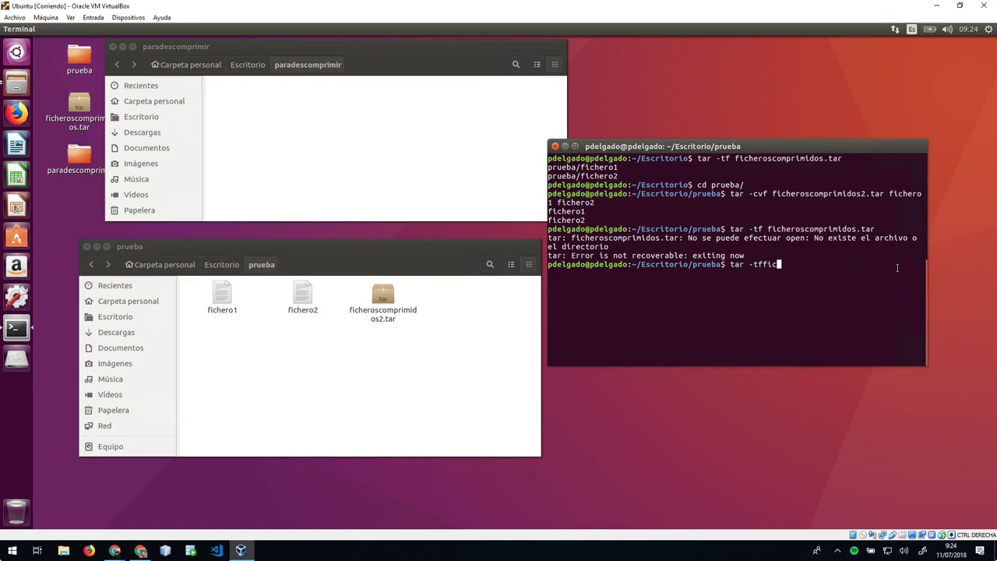
pyautogui.press('BackSpace')
pyautogui.press('BackSpace')
pyautogui.press('BackSpace')
pyautogui.press('BackSpace')
# - Complete the tar -tf command with ficheroscomprimidos2.tar as the archive, and run it
pyautogui.write('fu')
pyautogui.press('BackSpace')
pyautogui.write('icheros')
pyautogui.press('Tab')
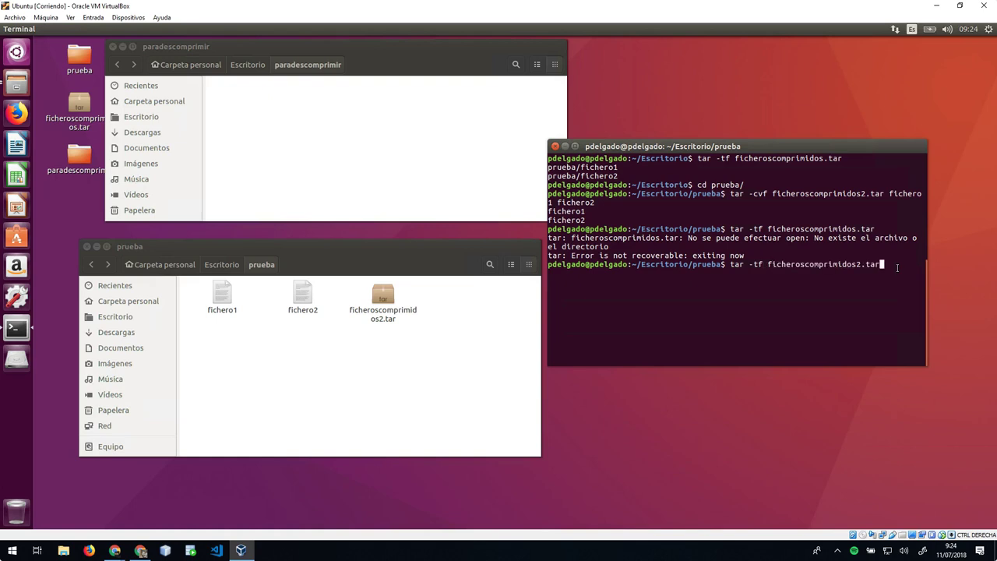
pyautogui.press('Return')
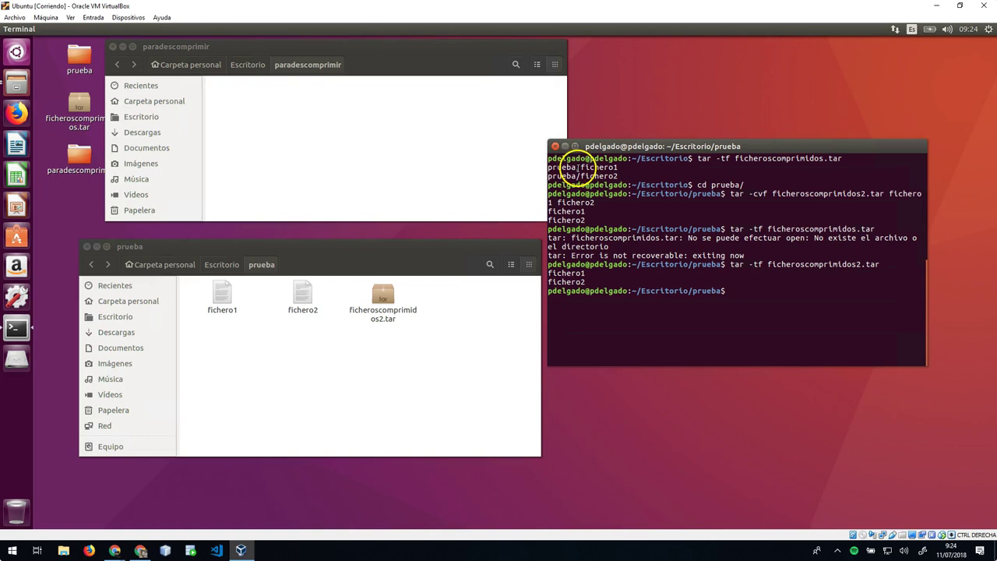
# - Open ficheroscomprimidos2.tar and ficheroscomprimidos.tar to compare their folder structure, including the prueba folder inside the latter, and close both archive windows
pyautogui.click(390, 316)
pyautogui.doubleClick(415, 327)
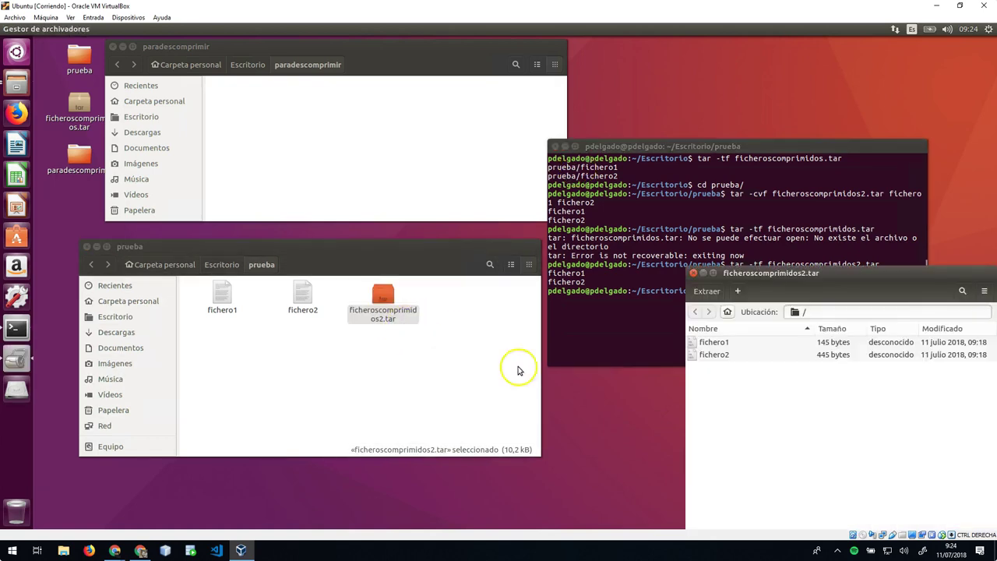
pyautogui.doubleClick(76, 120)
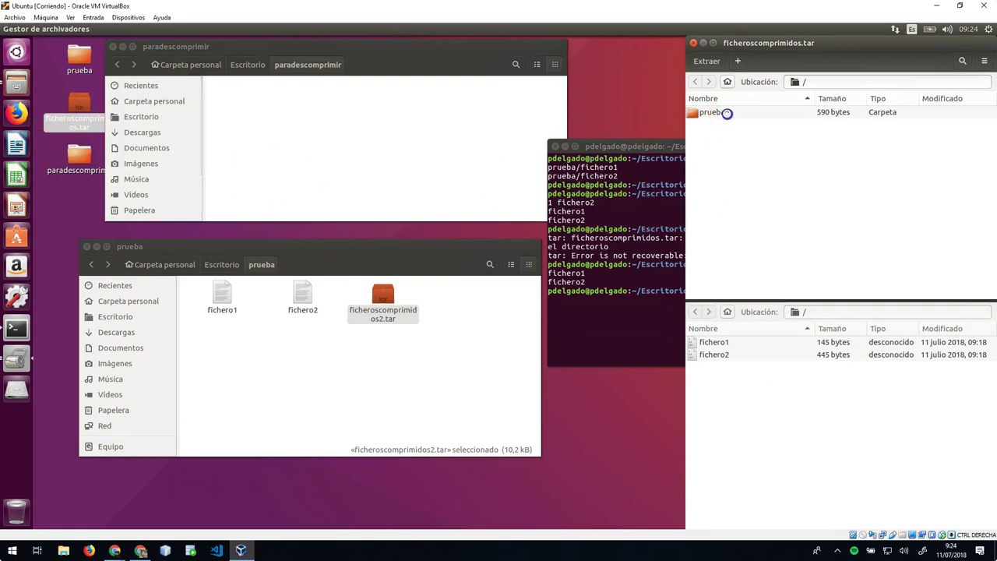
pyautogui.doubleClick(726, 113)
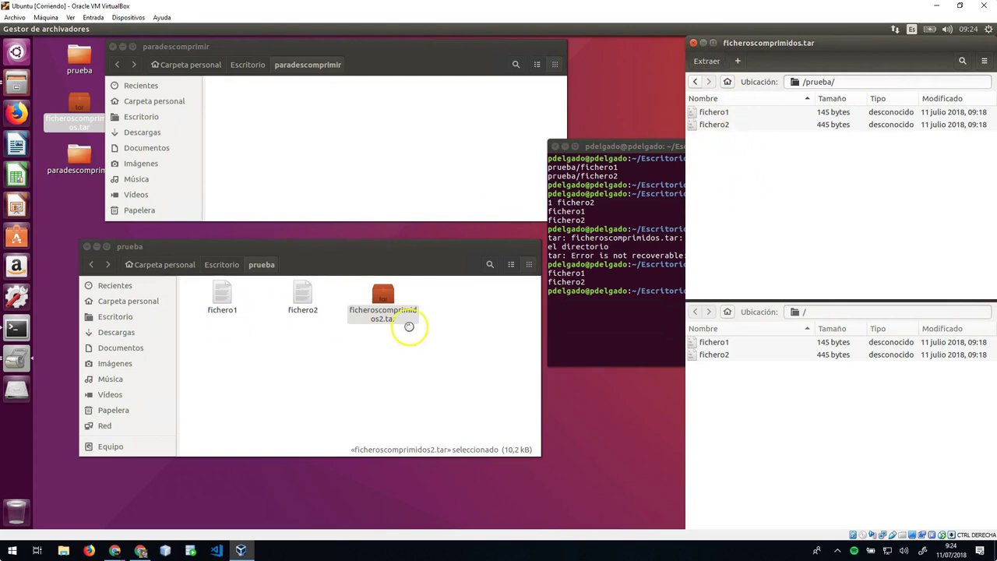
pyautogui.click(693, 42)
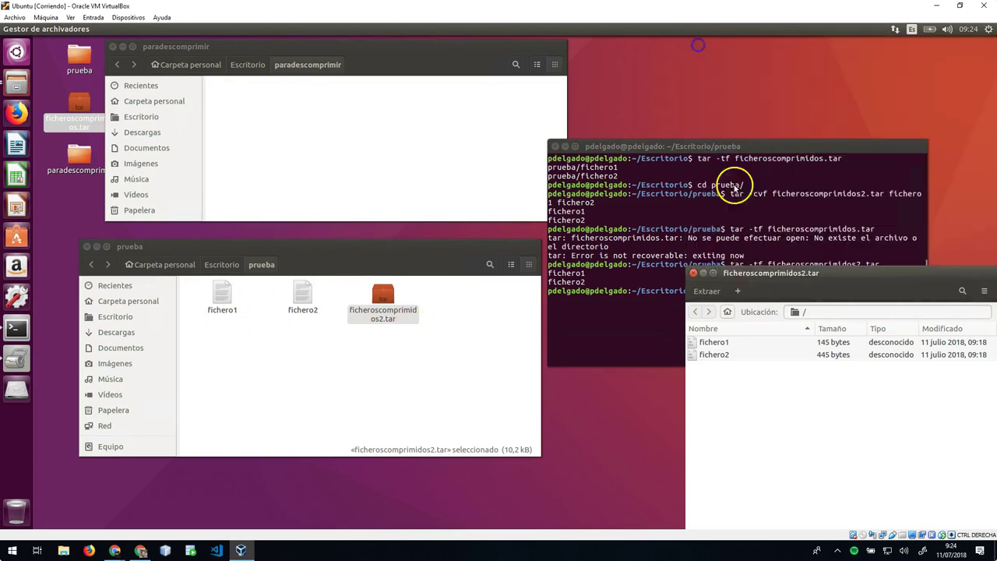
pyautogui.click(693, 273)
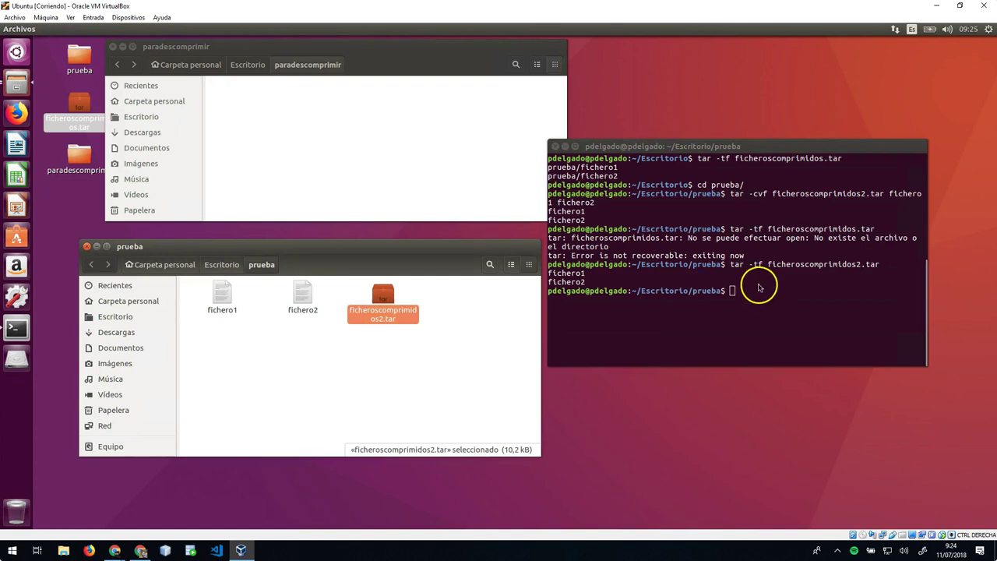
# - Clear the terminal and select ficheroscomprimidos2.tar in the prueba folder window
pyautogui.click(793, 326)
pyautogui.write('clear')
pyautogui.press('Return')
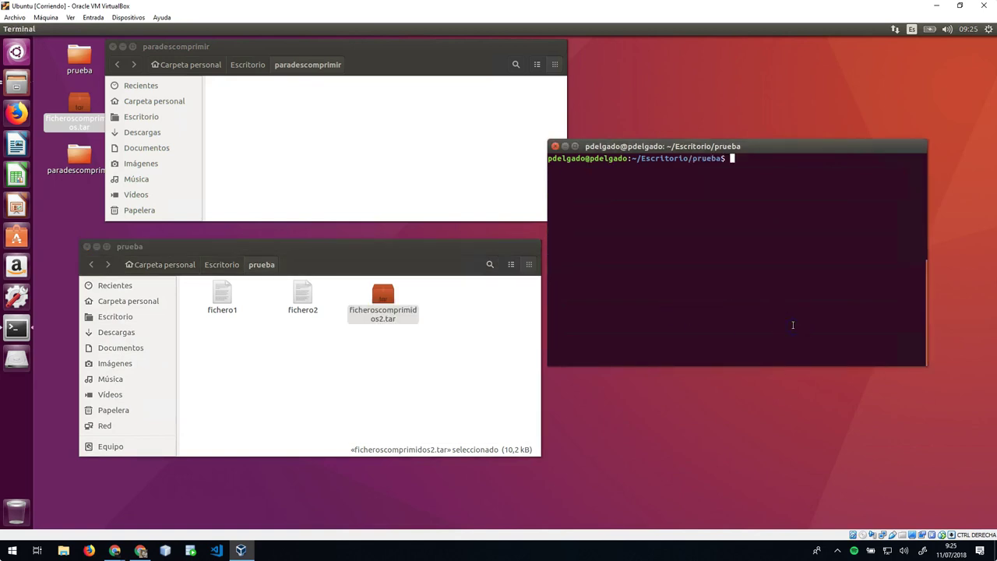
pyautogui.click(393, 295)
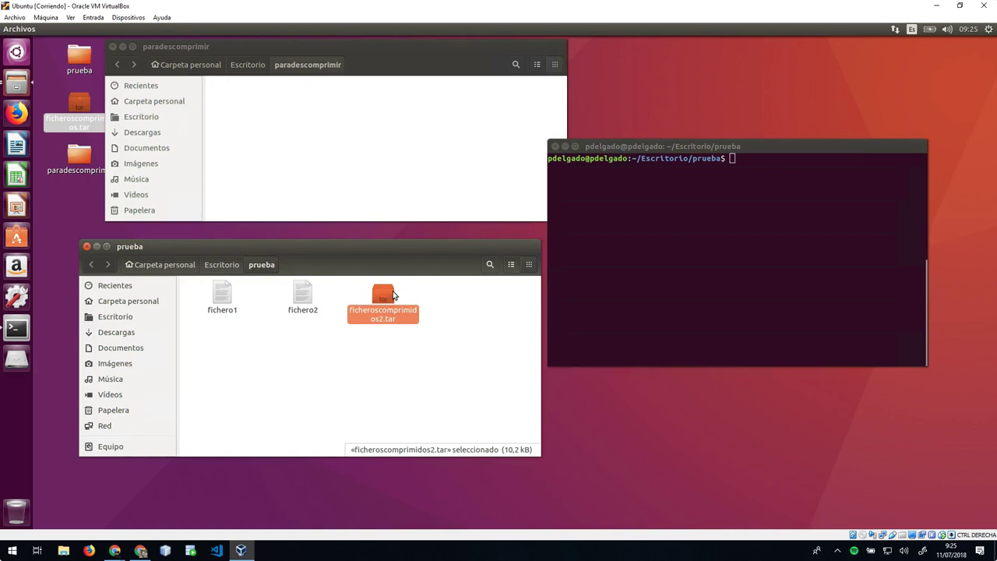
# - Permanently delete ficheroscomprimidos2.tar from the prueba folder, plus the paradescomprimir folder and ficheroscomprimidos.tar from the desktop
pyautogui.hotkey('shift', 'Delete')
pyautogui.press('Return')
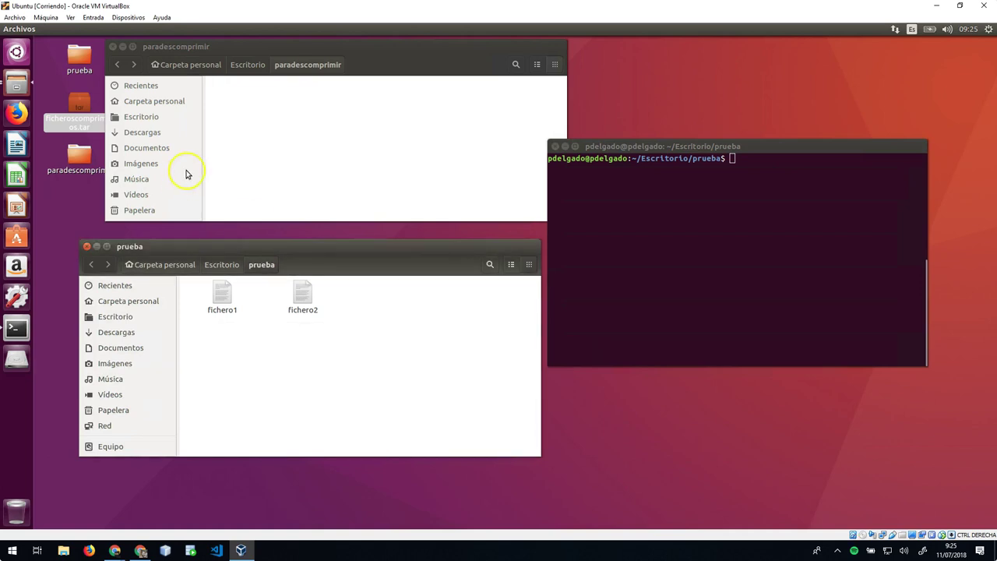
pyautogui.click(76, 159)
pyautogui.hotkey('shift', 'Delete')
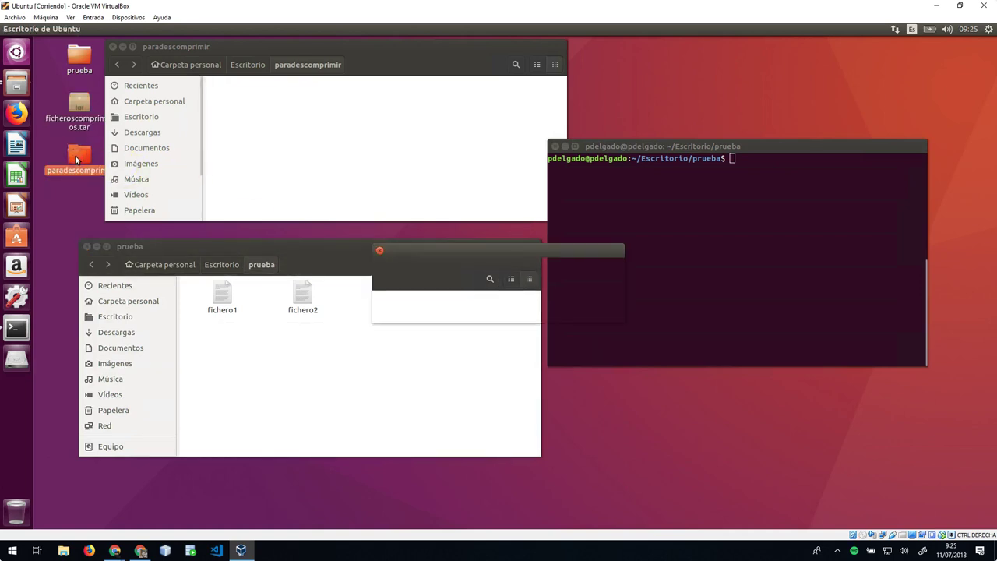
pyautogui.press('Return')
pyautogui.click(78, 111)
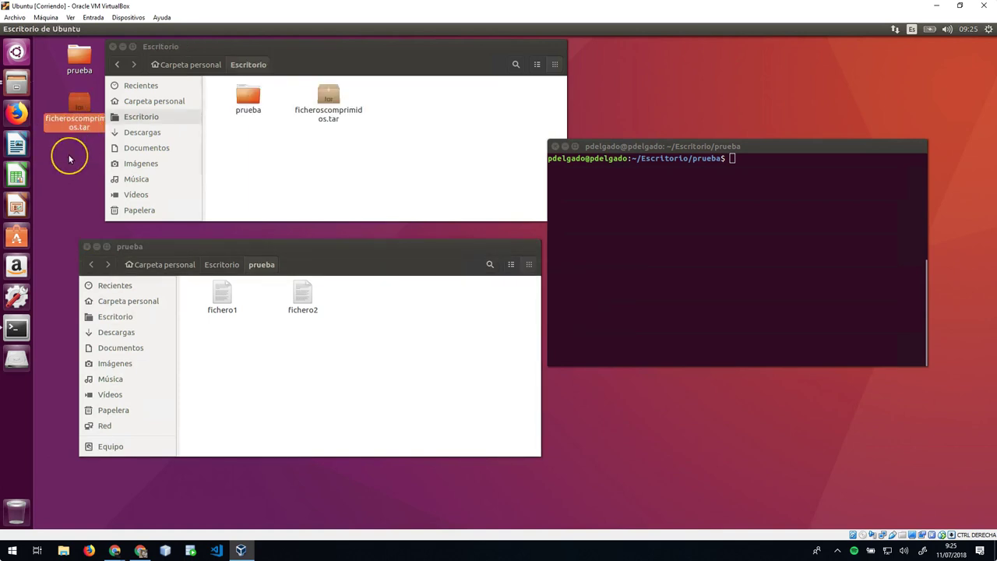
pyautogui.hotkey('shift', 'Delete')
pyautogui.press('Return')
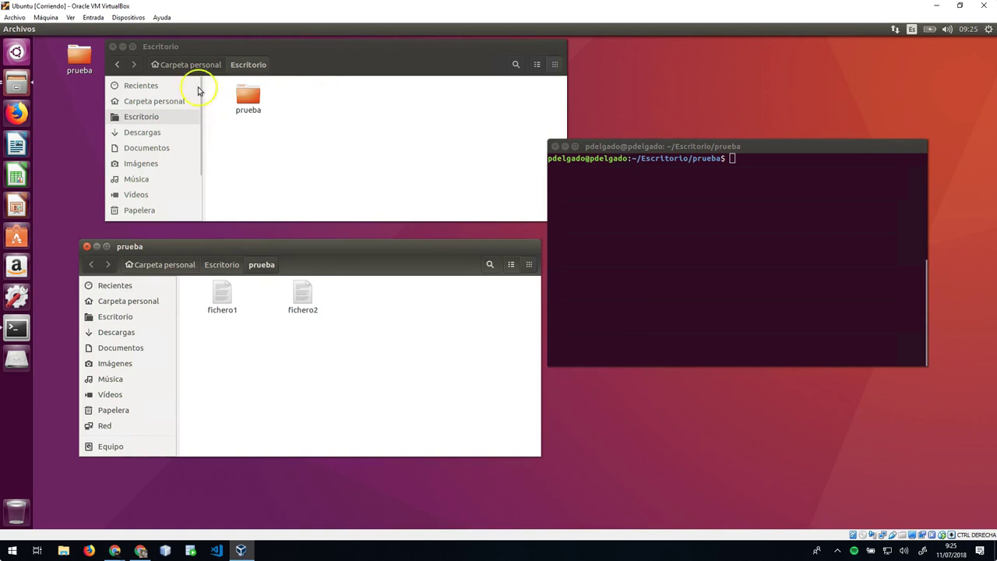
# - Close the Escritorio folder window and move the prueba folder window up beside the terminal
pyautogui.click(119, 47)
pyautogui.hotkey('ctrl', 'w')
pyautogui.moveTo(345, 247); pyautogui.dragTo(335, 207)
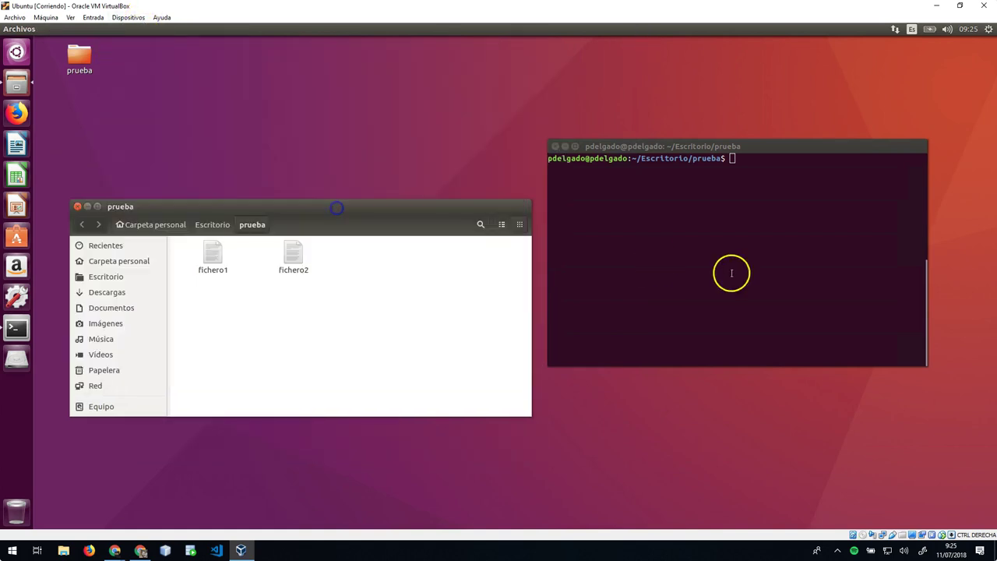
# - Create a gzip-compressed archive comprimir.tar from both files in the terminal with tar -czvf comprimir.tar fichero1 fichero2
pyautogui.click(735, 273)
pyautogui.write('tar ')
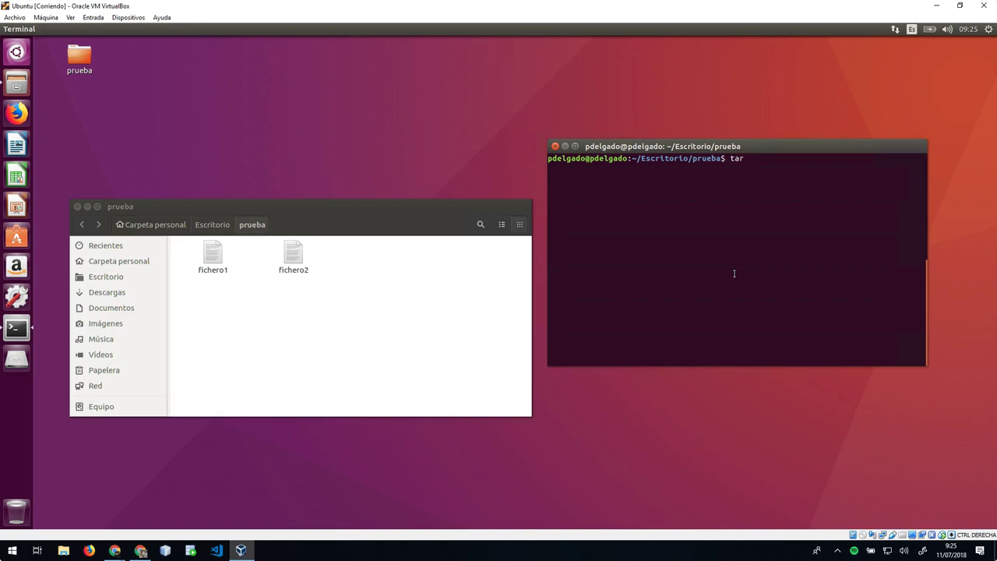
pyautogui.write('-czvf comprimir.tar fichero1 ')
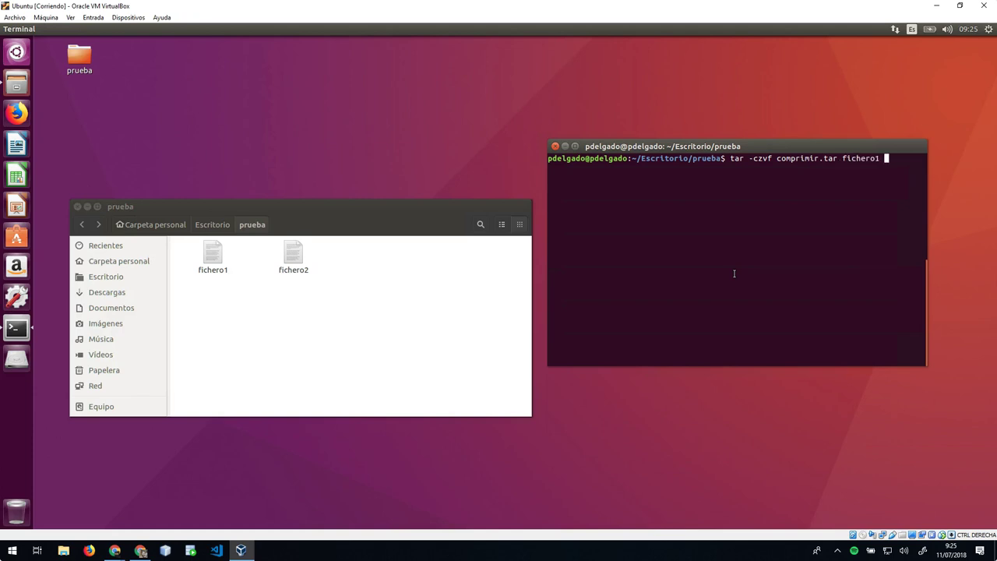
pyautogui.write('fichero')
pyautogui.write('2')
pyautogui.press('Return')
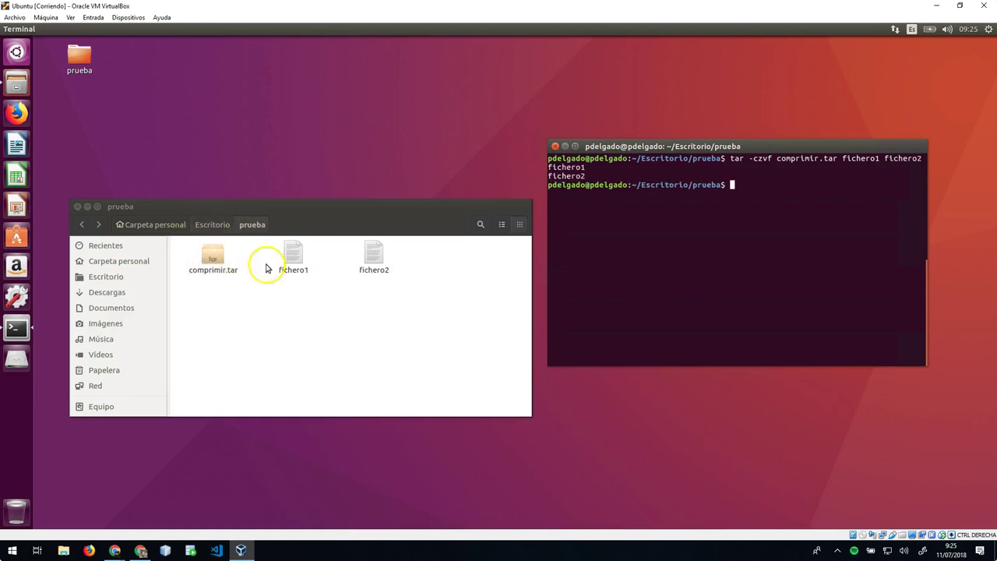
# - Recall the last tar command, change the archive name to comprimir.tar.gz, and run it
pyautogui.press('Up')
pyautogui.press('Left')
pyautogui.press('Left')
pyautogui.press('Left')
pyautogui.press('Left')
pyautogui.press('Left')
pyautogui.press('Left')
pyautogui.press('Left')
pyautogui.press('Left')
pyautogui.press('Left')
pyautogui.press('Left')
pyautogui.press('Left')
pyautogui.press('Left')
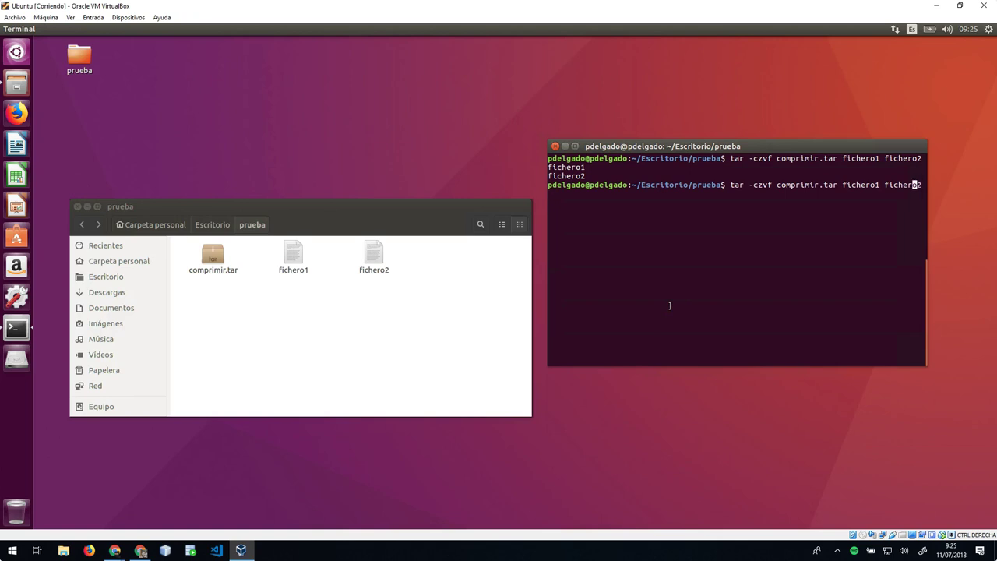
pyautogui.press('Left')
pyautogui.press('Left')
pyautogui.press('Left')
pyautogui.press('Left')
pyautogui.press('Left')
pyautogui.press('Left')
pyautogui.write('.gz')
pyautogui.press('Return')
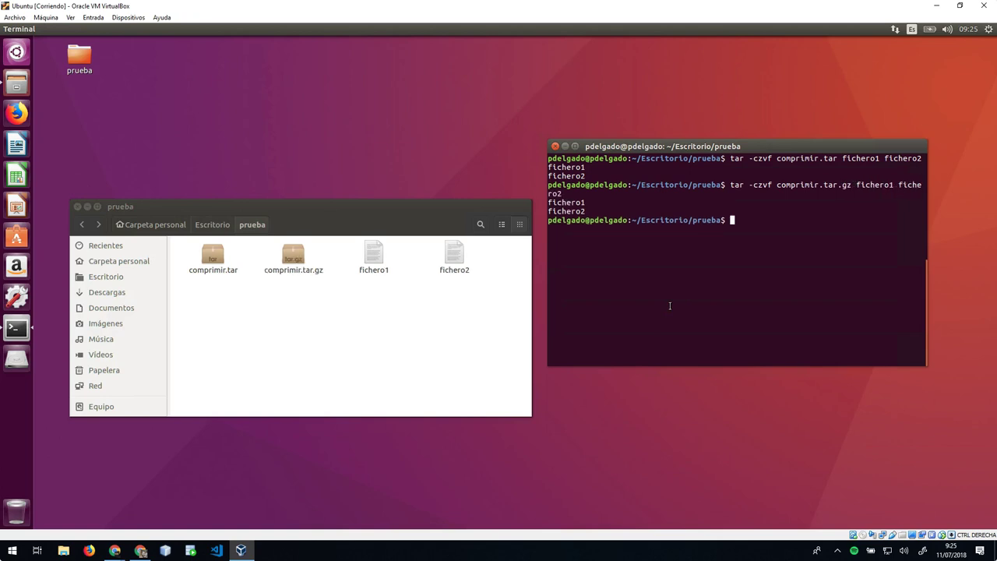
# - Open comprimir.tar.gz from the prueba folder to view its contents, and close the archive window
pyautogui.click(292, 258)
pyautogui.doubleClick(293, 259)
pyautogui.moveTo(799, 273); pyautogui.dragTo(525, 249)
pyautogui.click(495, 254)
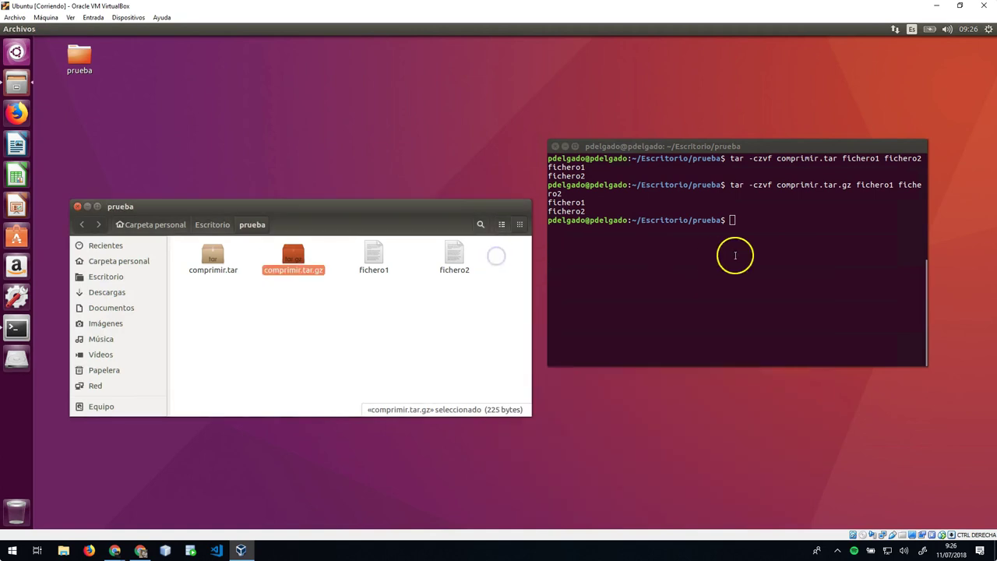
# - Recall the comprimir.tar.gz command in the terminal, change its options to -xzvf, and run it to extract fichero1 and fichero2
pyautogui.click(771, 276)
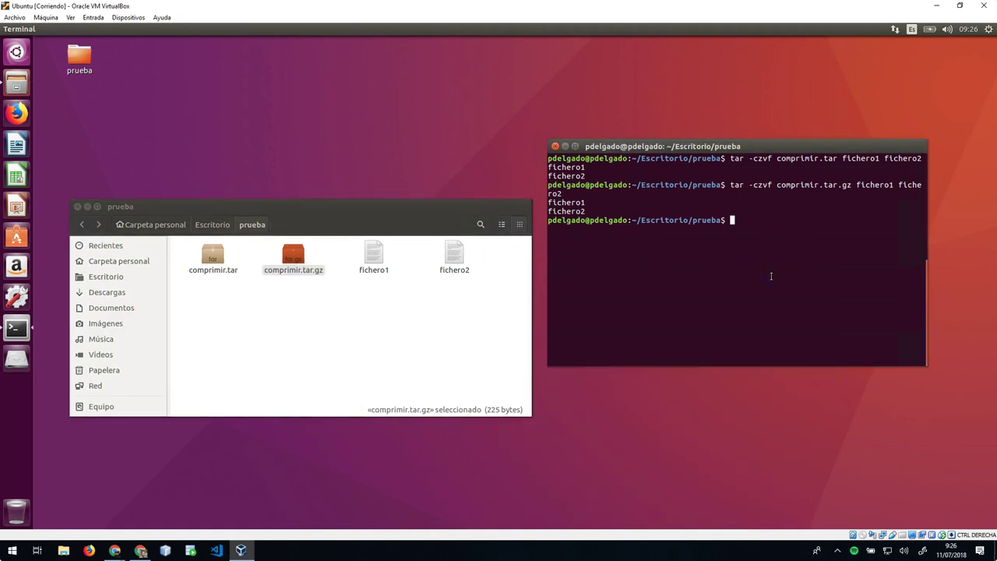
pyautogui.press('Up')
pyautogui.press('Left')
pyautogui.press('Left')
pyautogui.press('Left')
pyautogui.press('Left')
pyautogui.press('Left')
pyautogui.press('Left')
pyautogui.press('Left')
pyautogui.press('Left')
pyautogui.press('Left')
pyautogui.press('Left')
pyautogui.press('Left')
pyautogui.press('Left')
pyautogui.press('Left')
pyautogui.press('Left')
pyautogui.press('Left')
pyautogui.press('Left')
pyautogui.press('Left')
pyautogui.press('Left')
pyautogui.press('Left')
pyautogui.press('Left')
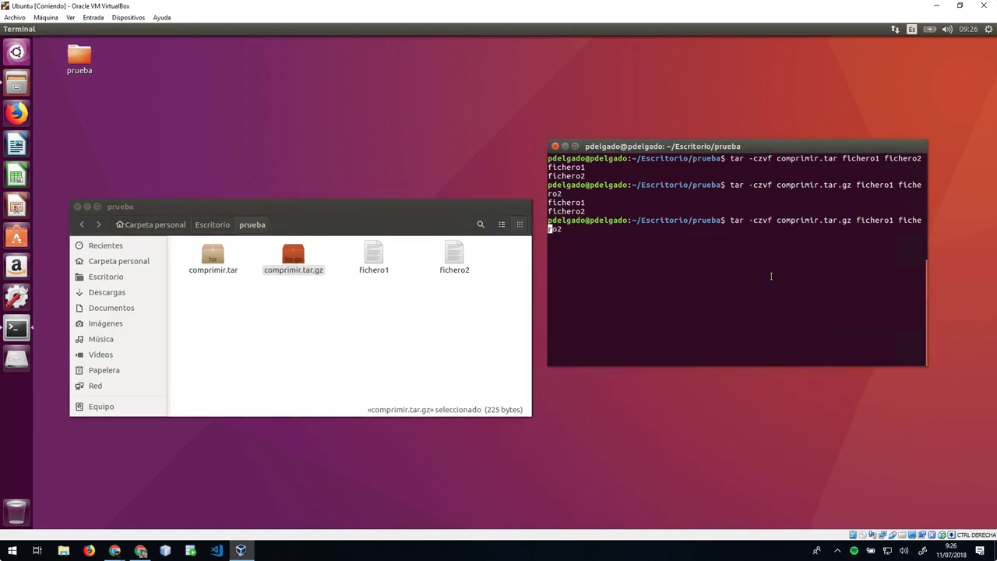
pyautogui.press('Left')
pyautogui.press('Left')
pyautogui.press('Left')
pyautogui.press('Left')
pyautogui.press('Left')
pyautogui.press('Left')
pyautogui.press('Left')
pyautogui.press('Left')
pyautogui.press('Left')
pyautogui.press('Left')
pyautogui.press('Left')
pyautogui.press('Left')
pyautogui.press('Left')
pyautogui.press('Left')
pyautogui.press('Left')
pyautogui.press('Left')
pyautogui.press('Left')
pyautogui.press('Left')
pyautogui.press('Return')
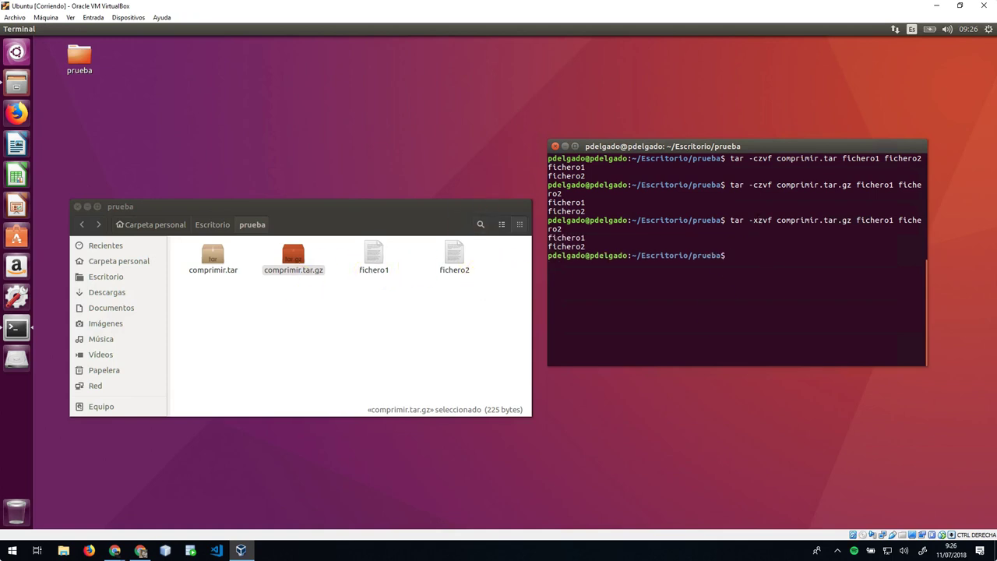
# - Recall the extraction command and change its options to -tzf
pyautogui.press('Up')
pyautogui.press('Left')
pyautogui.press('Left')
pyautogui.press('Left')
pyautogui.press('Left')
pyautogui.press('Left')
pyautogui.press('Left')
pyautogui.press('Left')
pyautogui.press('Left')
pyautogui.press('Left')
pyautogui.press('Left')
pyautogui.press('Left')
pyautogui.press('Left')
pyautogui.press('Left')
pyautogui.press('Left')
pyautogui.press('Left')
pyautogui.press('Left')
pyautogui.press('Left')
pyautogui.press('Left')
pyautogui.press('Left')
pyautogui.press('Left')
pyautogui.press('Left')
pyautogui.press('Left')
pyautogui.press('Left')
pyautogui.press('Left')
pyautogui.press('Left')
pyautogui.press('Left')
pyautogui.press('Left')
pyautogui.press('Left')
pyautogui.press('Left')
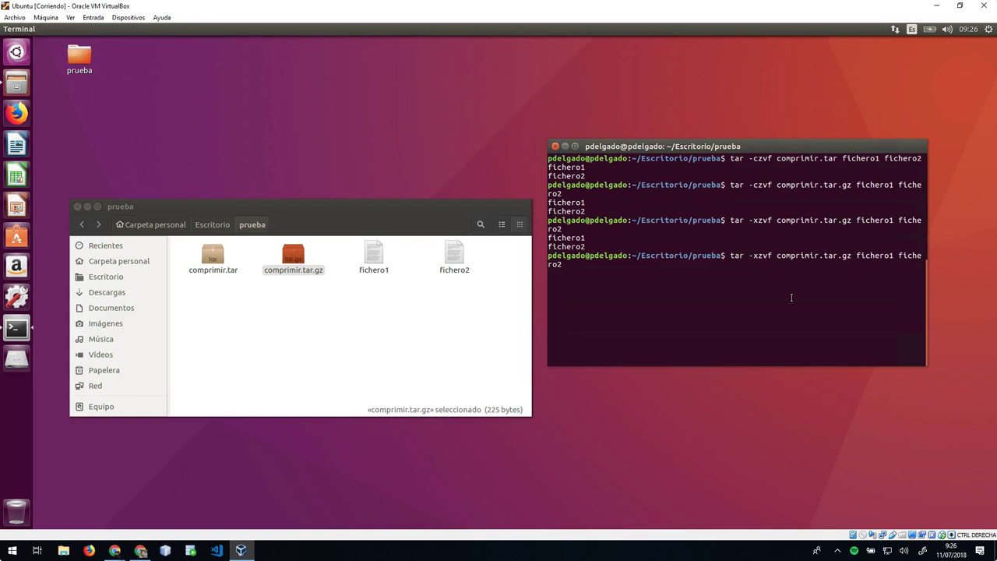
pyautogui.press('BackSpace')
pyautogui.press('BackSpace')
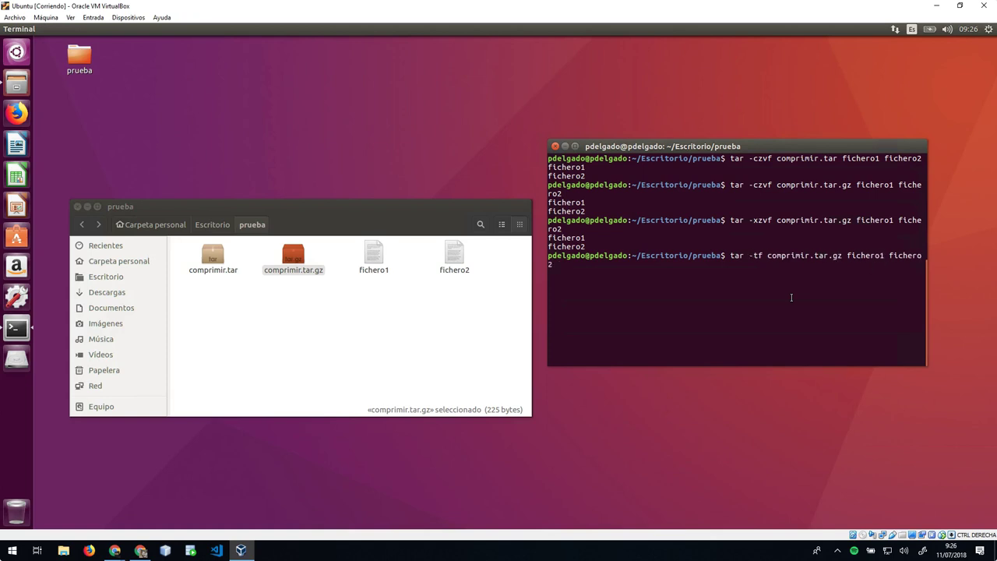
pyautogui.write('z')
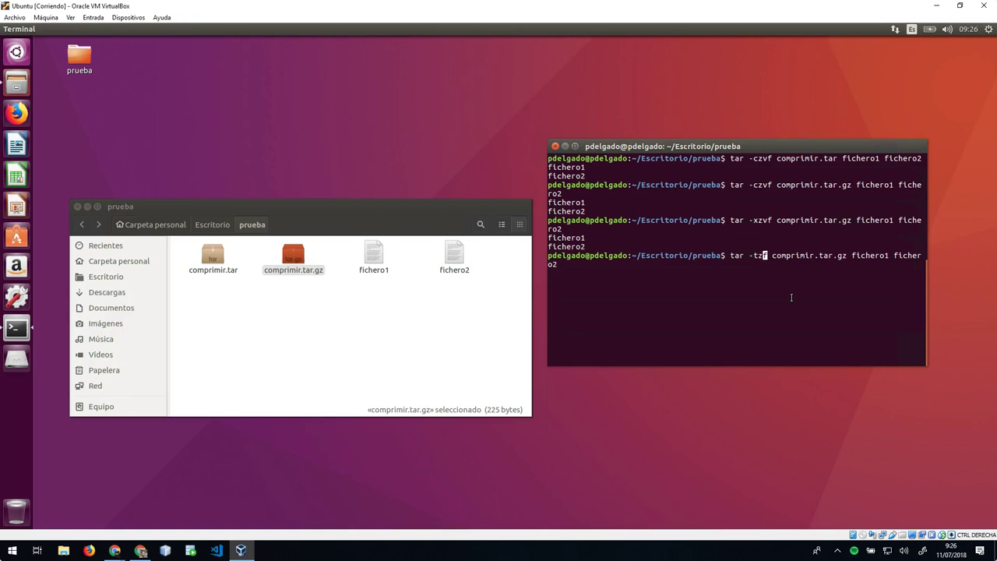
# - Remove fichero1 and fichero2 from the command and run tar -tzf comprimir.tar.gz to list the archive
pyautogui.press('Right')
pyautogui.press('Right')
pyautogui.press('Right')
pyautogui.press('Right')
pyautogui.press('Right')
pyautogui.press('Right')
pyautogui.press('Right')
pyautogui.press('Right')
pyautogui.press('Right')
pyautogui.press('Right')
pyautogui.press('Right')
pyautogui.press('Right')
pyautogui.press('Right')
pyautogui.press('Right')
pyautogui.press('Right')
pyautogui.press('Right')
pyautogui.press('Right')
pyautogui.press('Right')
pyautogui.press('Right')
pyautogui.press('Right')
pyautogui.press('BackSpace')
pyautogui.press('BackSpace')
pyautogui.press('BackSpace')
pyautogui.press('BackSpace')
pyautogui.press('BackSpace')
pyautogui.press('BackSpace')
pyautogui.press('BackSpace')
pyautogui.press('BackSpace')
pyautogui.press('BackSpace')
pyautogui.press('BackSpace')
pyautogui.press('BackSpace')
pyautogui.press('BackSpace')
pyautogui.press('BackSpace')
pyautogui.press('BackSpace')
pyautogui.press('BackSpace')
pyautogui.press('BackSpace')
pyautogui.press('BackSpace')
pyautogui.press('BackSpace')
pyautogui.press('BackSpace')
pyautogui.write('z')
pyautogui.press('Return')
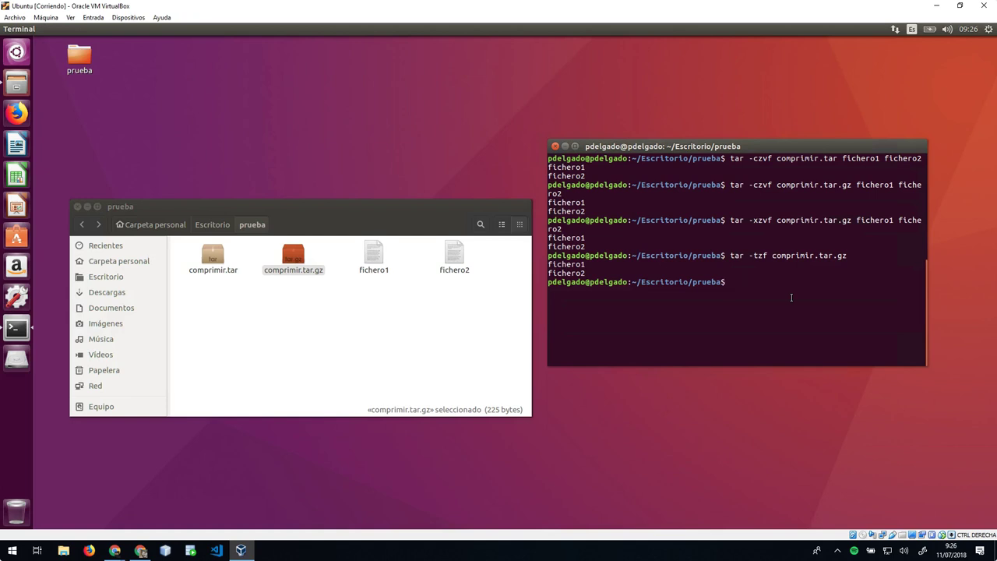
# - Clear the terminal screen with the clear command
pyautogui.click(796, 273)
pyautogui.click(760, 277)
pyautogui.write('clear')
pyautogui.press('Return')
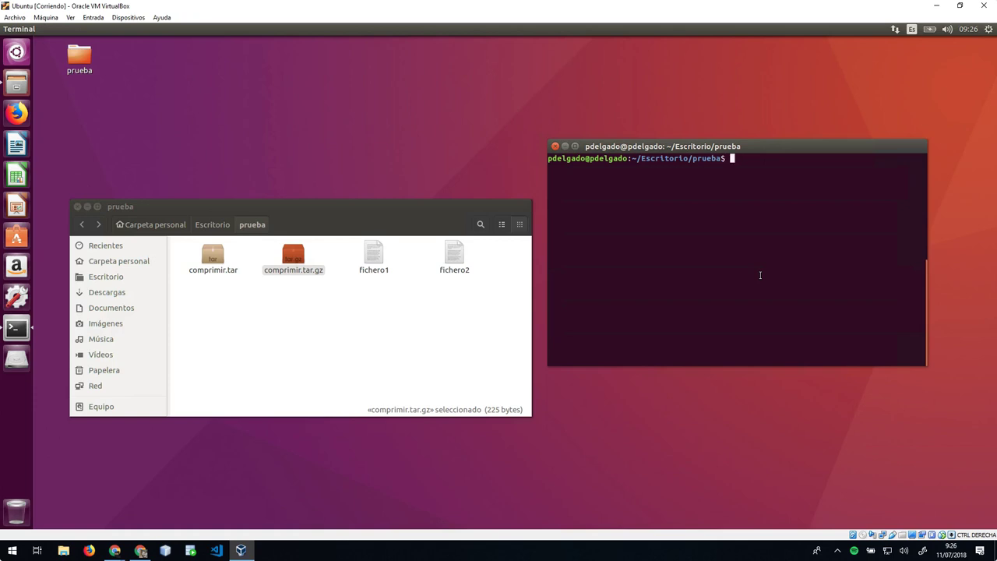
# - Permanently delete comprimir.tar and comprimir.tar.gz from the prueba folder
pyautogui.click(740, 267)
pyautogui.moveTo(325, 311); pyautogui.dragTo(214, 261)
pyautogui.hotkey('shift', 'Delete')
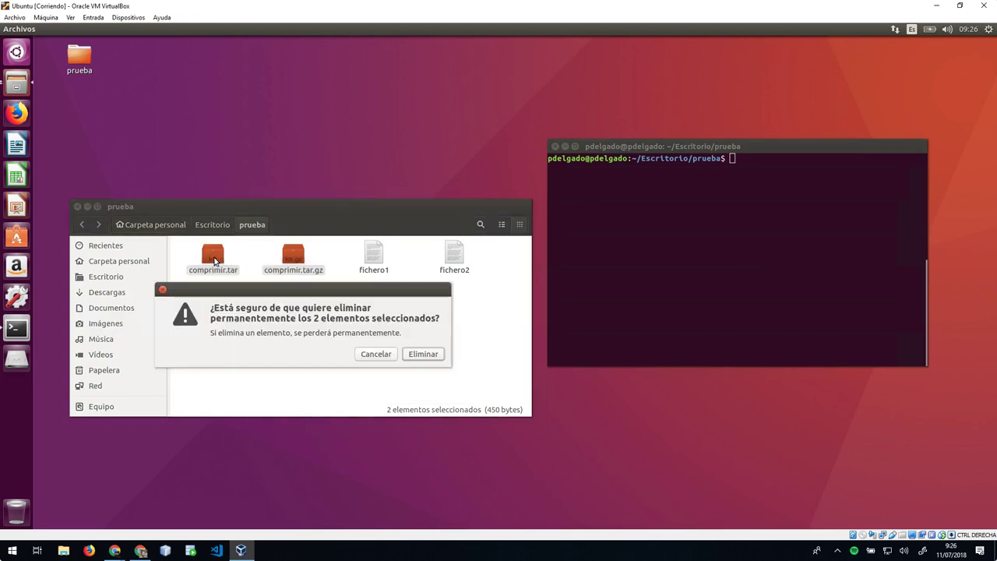
pyautogui.press('Return')
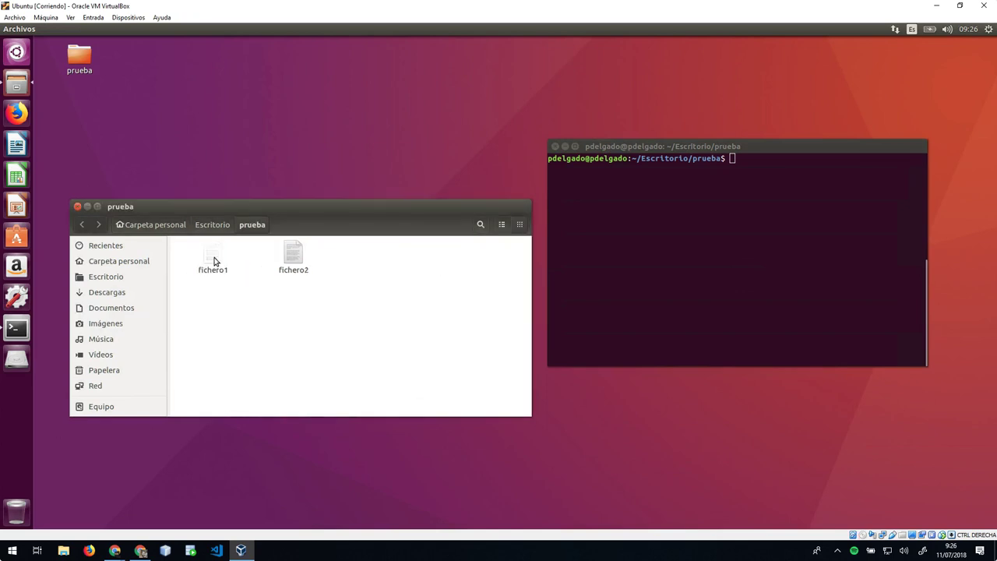
# - Compress fichero1 at maximum level by running gzip -9 fichero1 in the terminal
pyautogui.click(211, 260)
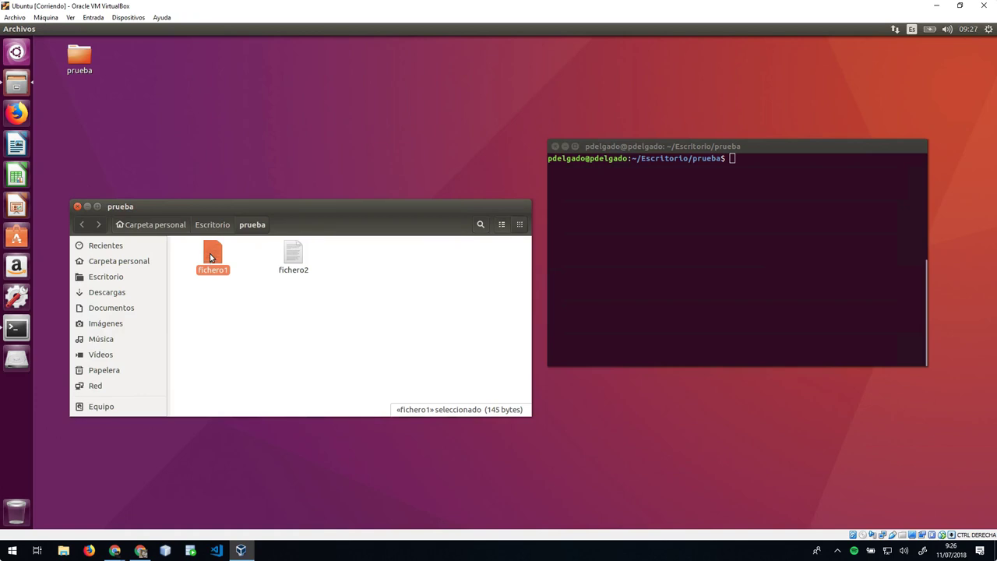
pyautogui.click(674, 232)
pyautogui.write('g')
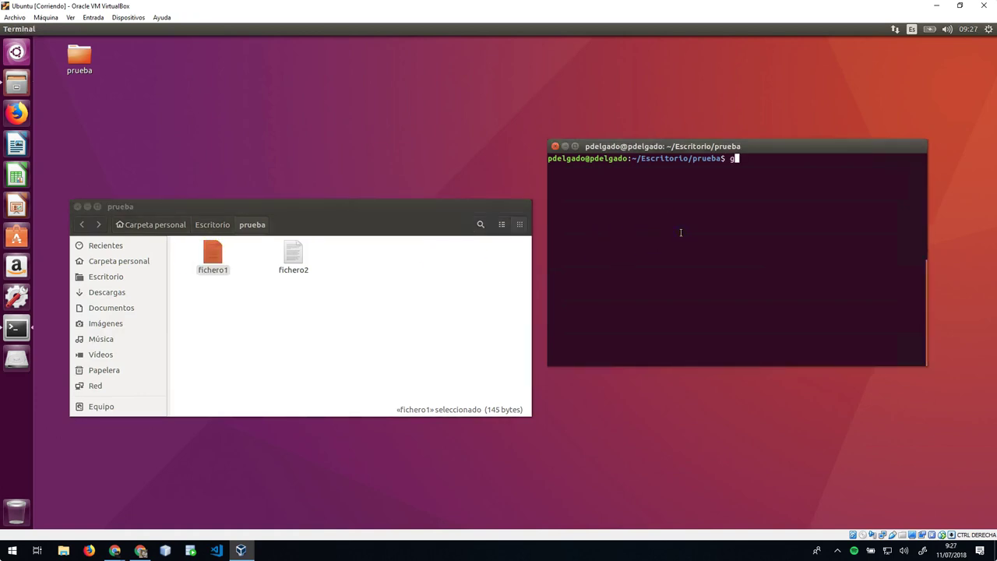
pyautogui.write('zip')
pyautogui.write('-')
pyautogui.press('BackSpace')
pyautogui.write('-')
pyautogui.write('9 fichero1')
pyautogui.press('Return')
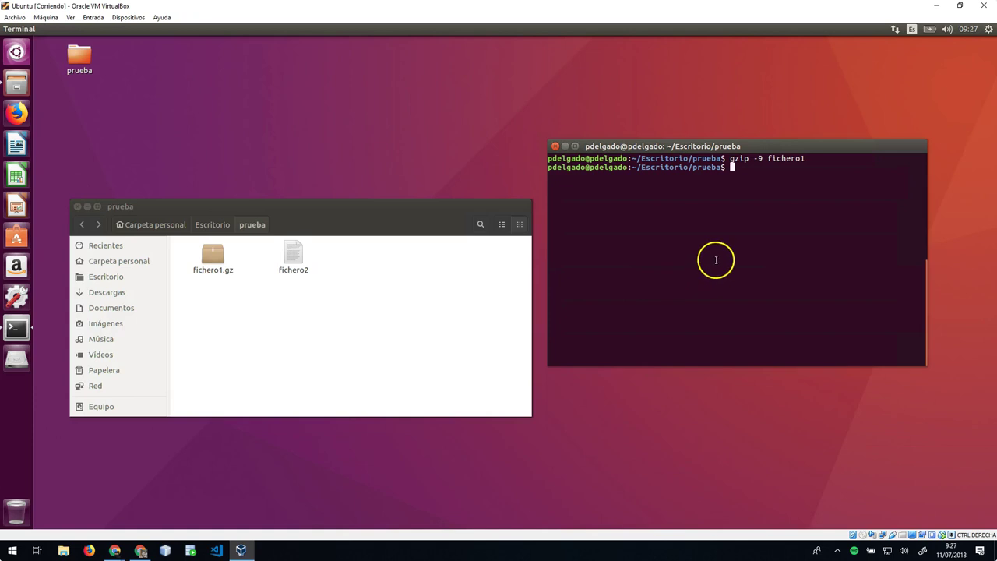
# - Recall the gzip command, change its option from -9 to -d, and run gzip -d fichero1 to decompress the file
pyautogui.click(633, 287)
pyautogui.press('Up')
pyautogui.press('Left')
pyautogui.press('Left')
pyautogui.press('Left')
pyautogui.press('Left')
pyautogui.press('Left')
pyautogui.press('Left')
pyautogui.press('Left')
pyautogui.press('Left')
pyautogui.press('Left')
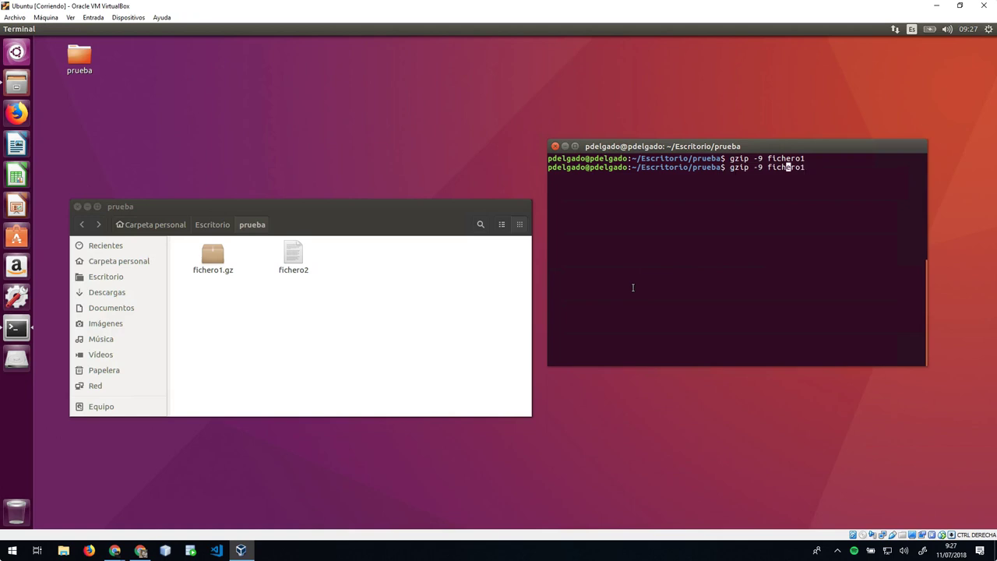
pyautogui.press('BackSpace')
pyautogui.write('d')
pyautogui.press('Return')
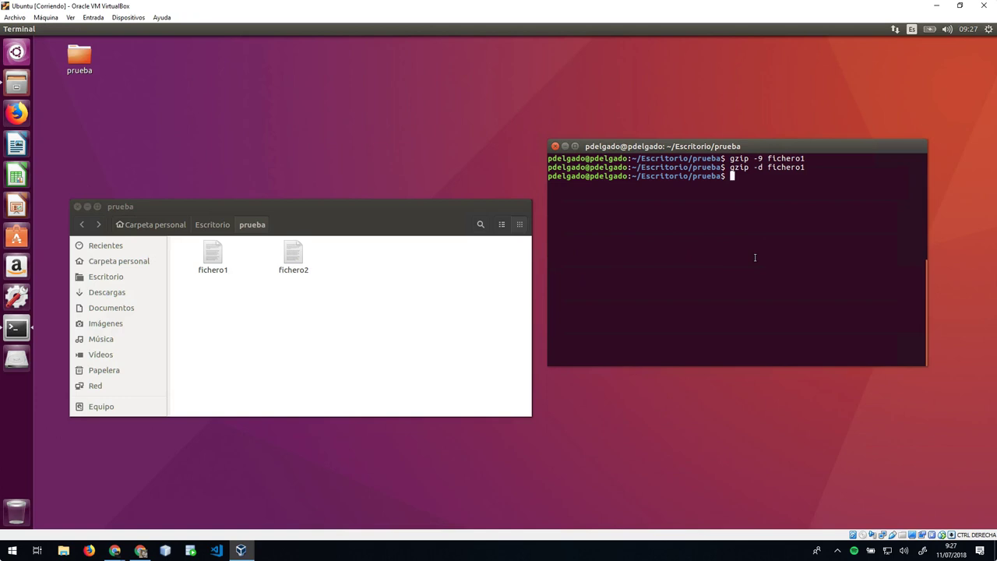
# - Move up to the Escritorio directory with cd .. and try to compress the whole folder with gzip prueba
pyautogui.write('gzip')
pyautogui.press('BackSpace')
pyautogui.press('BackSpace')
pyautogui.press('BackSpace')
pyautogui.write('cd ..')
pyautogui.press('Return')
pyautogui.write('gzip prueba')
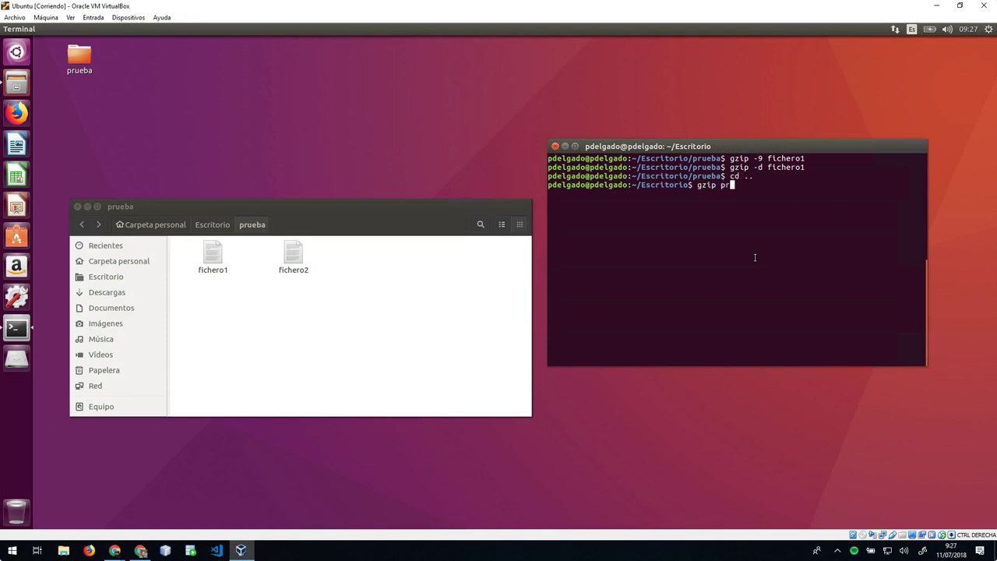
pyautogui.press('Return')
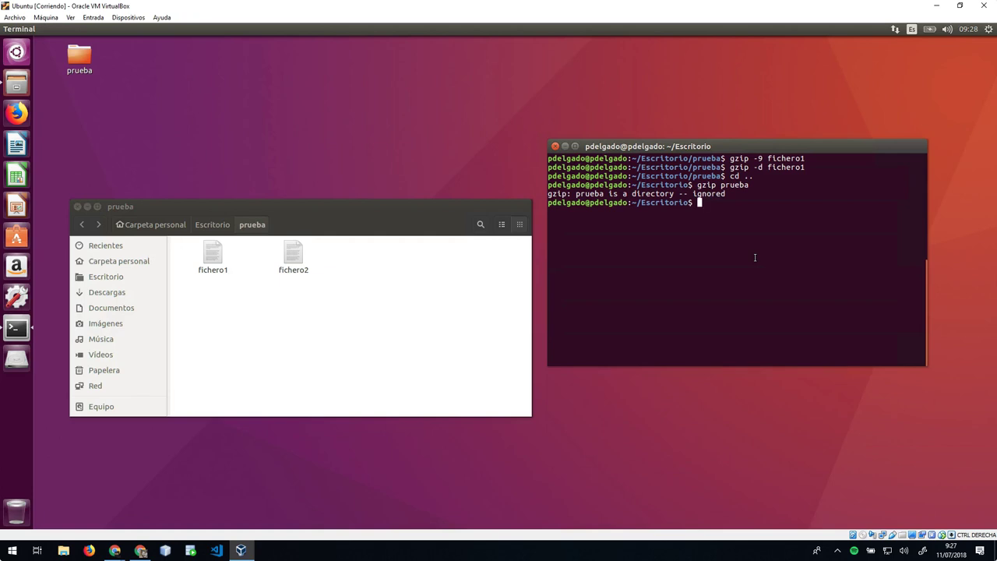
# - Extend the recalled command to gzip prueba/* and run it to compress every file inside the folder
pyautogui.press('Up')
pyautogui.write('/*')
pyautogui.press('Return')
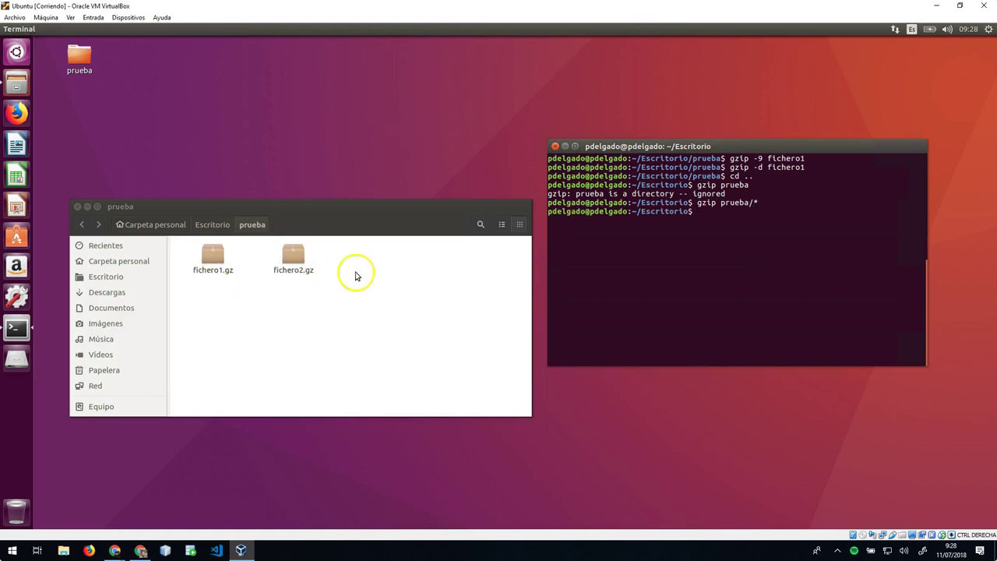
# - Recall the folder compression command, insert the -d option, and run gzip -d prueba/* to decompress all its files
pyautogui.press('Up')
pyautogui.press('Left')
pyautogui.press('Left')
pyautogui.press('Left')
pyautogui.press('Left')
pyautogui.press('Left')
pyautogui.press('Left')
pyautogui.press('Left')
pyautogui.press('Left')
pyautogui.write('-d')
pyautogui.press('Return')
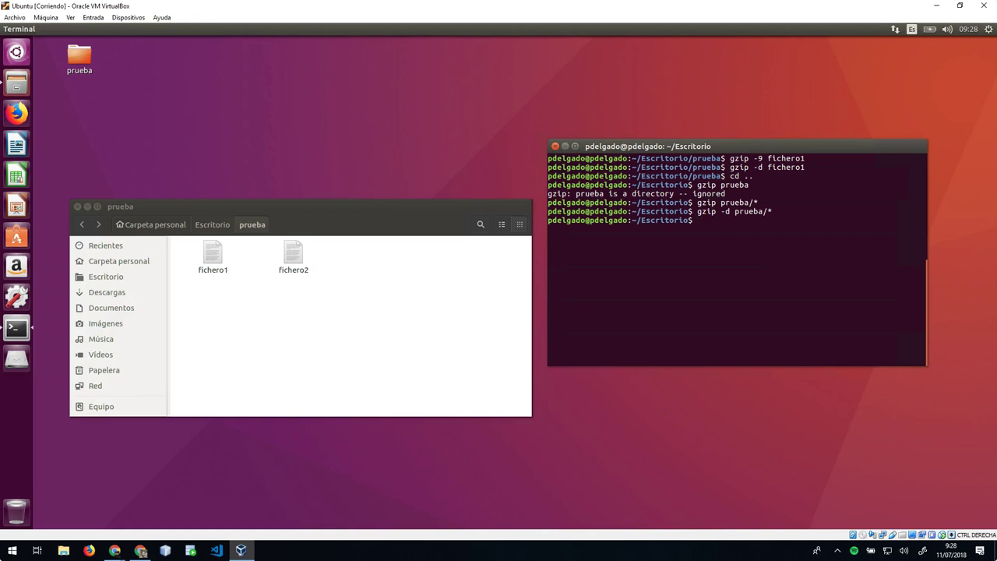
# - Compress the folder's files again with gzip prueba/*, and decompress them with gunzip prueba/*
pyautogui.click(706, 288)
pyautogui.press('Up')
pyautogui.press('Up')
pyautogui.press('Return')
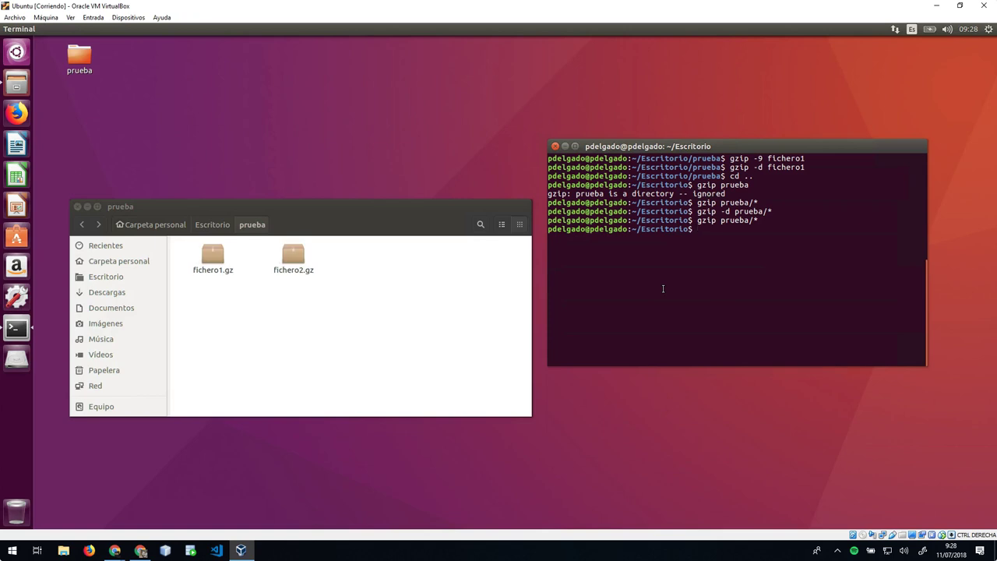
pyautogui.write('gunzip prueba/*')
pyautogui.press('Return')
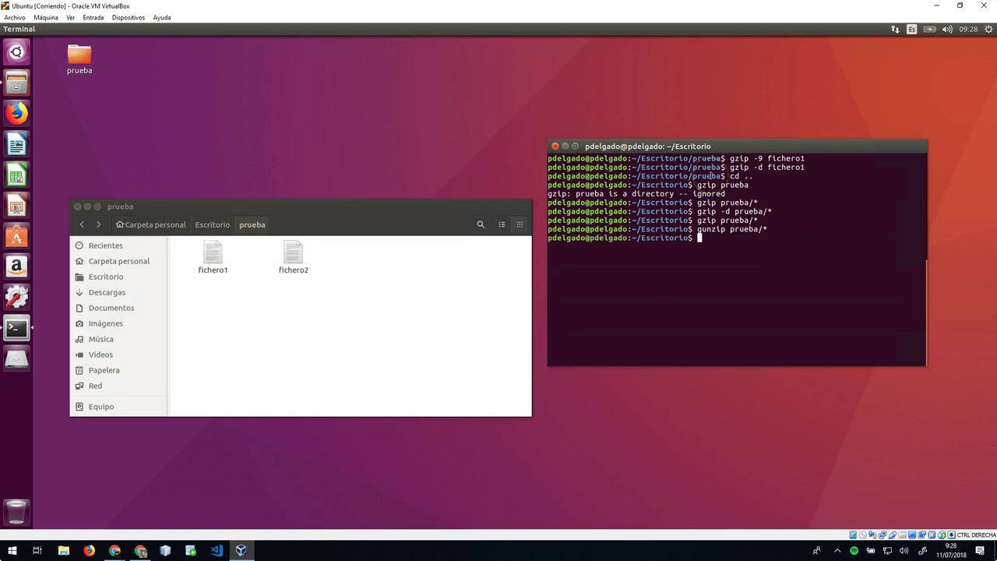
# - Clear the gzip and gunzip commands from the terminal screen with clear
pyautogui.click(916, 232)
pyautogui.click(641, 334)
pyautogui.click(660, 296)
pyautogui.click(660, 296)
pyautogui.write('clear')
pyautogui.press('Return')
pyautogui.click(650, 285)
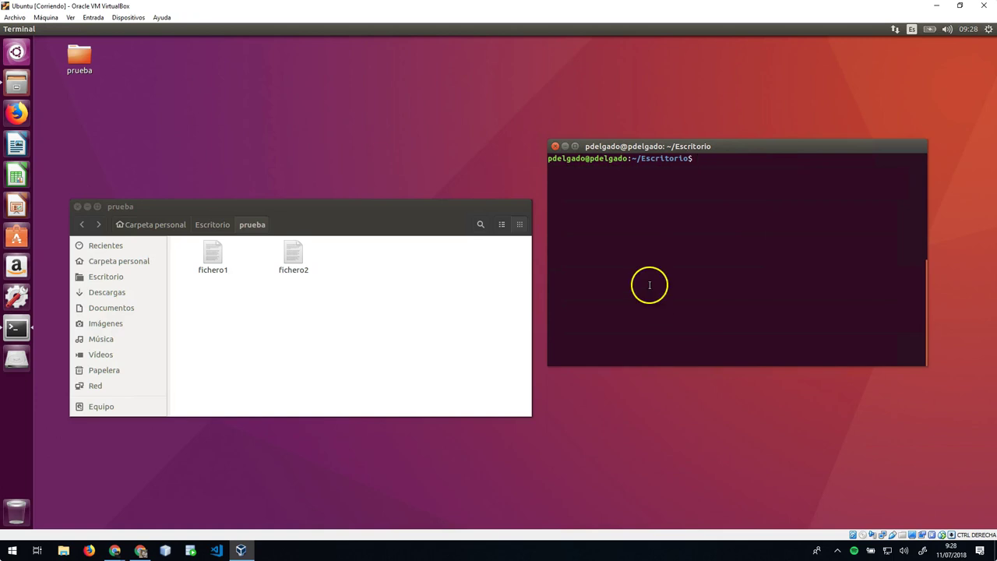
# - Try to compress fichero1 from the Escritorio directory with zip compri.zip fichero1
pyautogui.click(673, 253)
pyautogui.write('zip compri.zi')
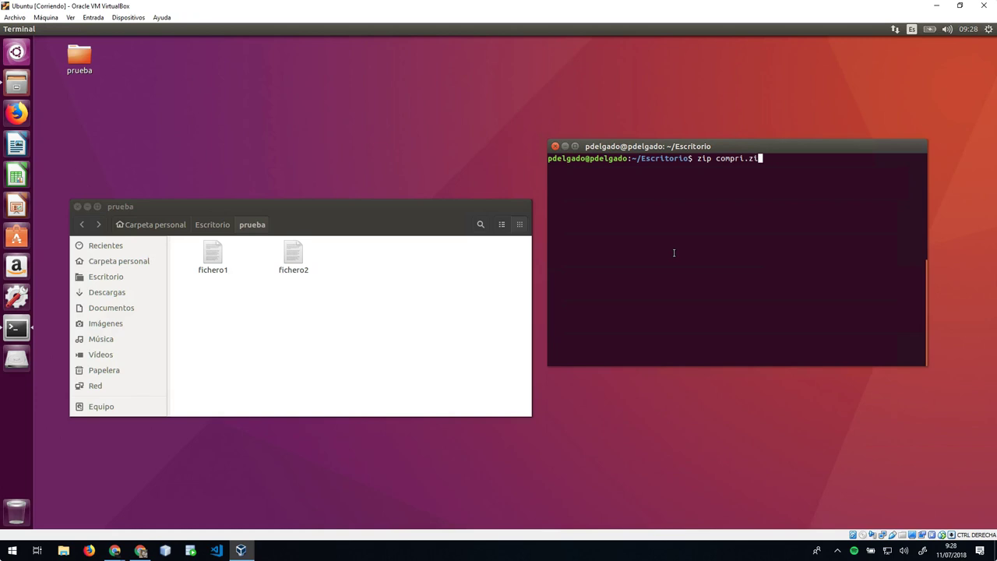
pyautogui.write('p fichero1')
pyautogui.press('Return')
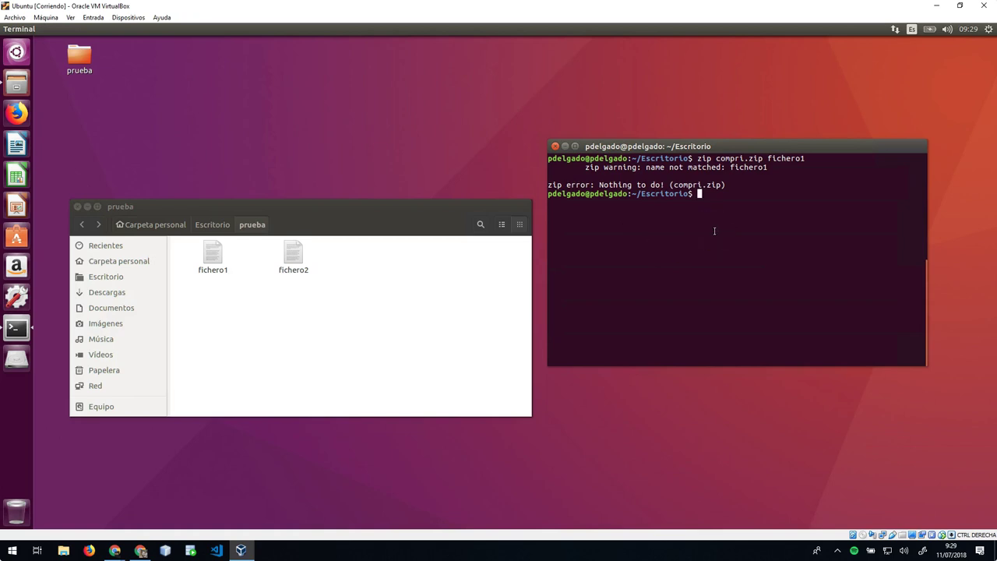
# - Run zip compri.zip fichero1 from inside the prueba directory, and open the new archive to check its contents before closing it
pyautogui.write('cd prueba/')
pyautogui.press('Return')
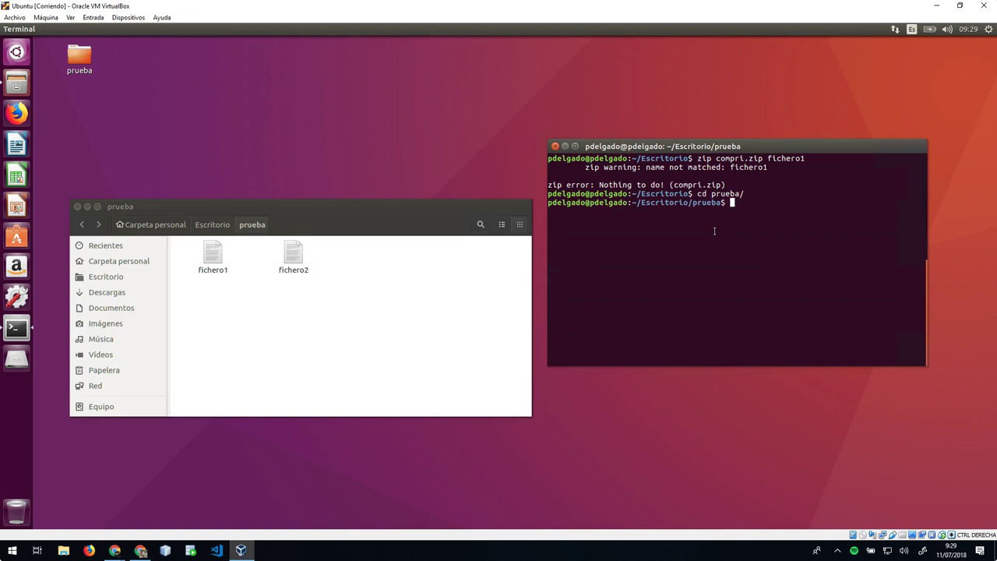
pyautogui.press('Up')
pyautogui.press('Up')
pyautogui.press('Return')
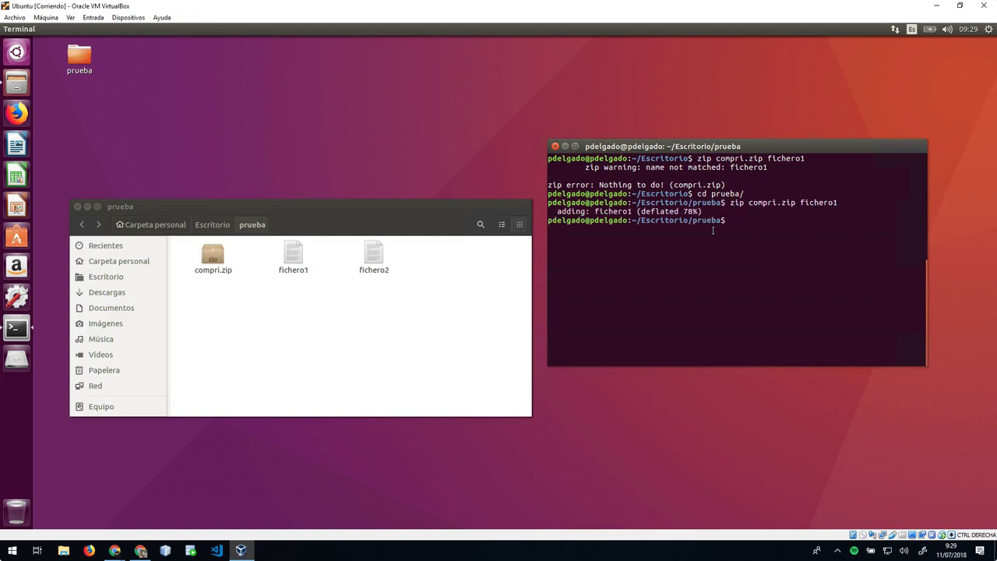
pyautogui.doubleClick(214, 260)
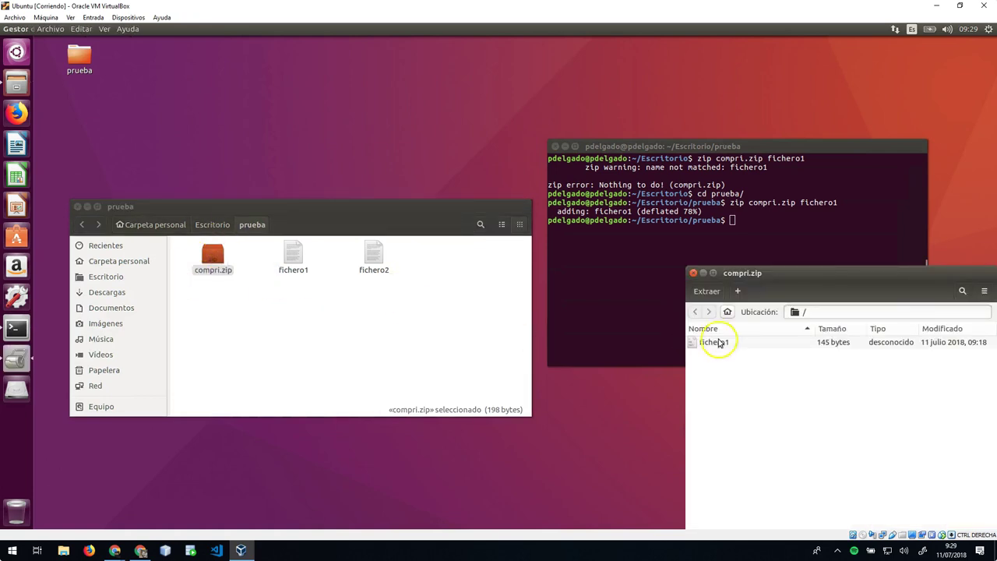
pyautogui.click(693, 273)
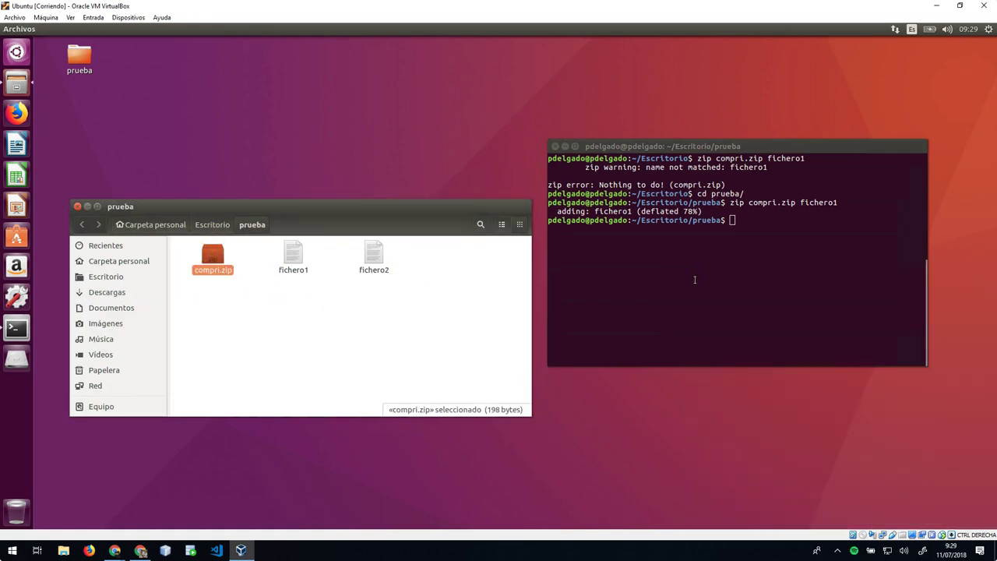
# - Extract the archive with unzip compri.zip, choosing the rename option (r) and giving the extracted file the name 22
pyautogui.write('unzip')
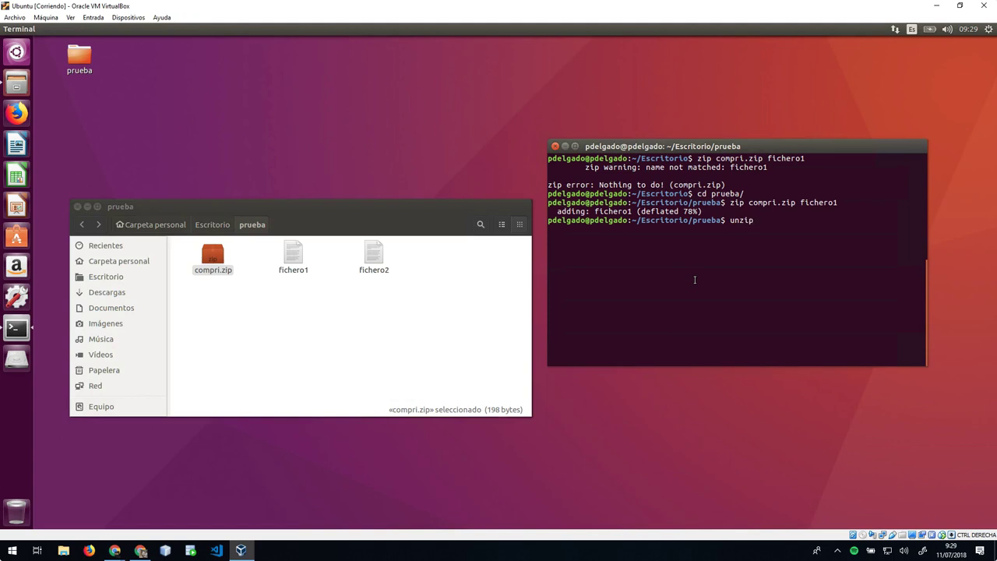
pyautogui.write(' co')
pyautogui.press('Tab')
pyautogui.press('Return')
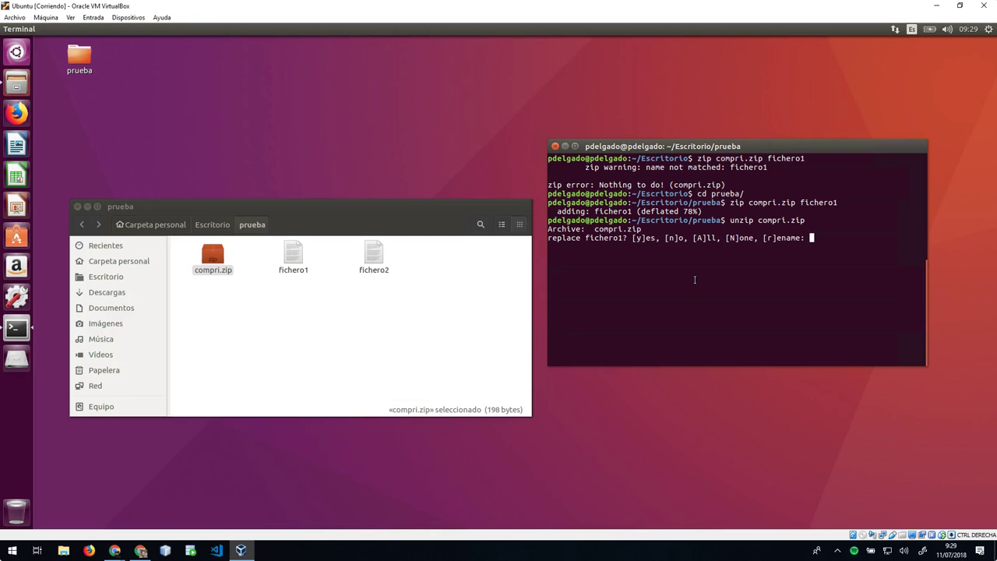
pyautogui.write('r')
pyautogui.press('Return')
pyautogui.write('22')
pyautogui.press('Return')
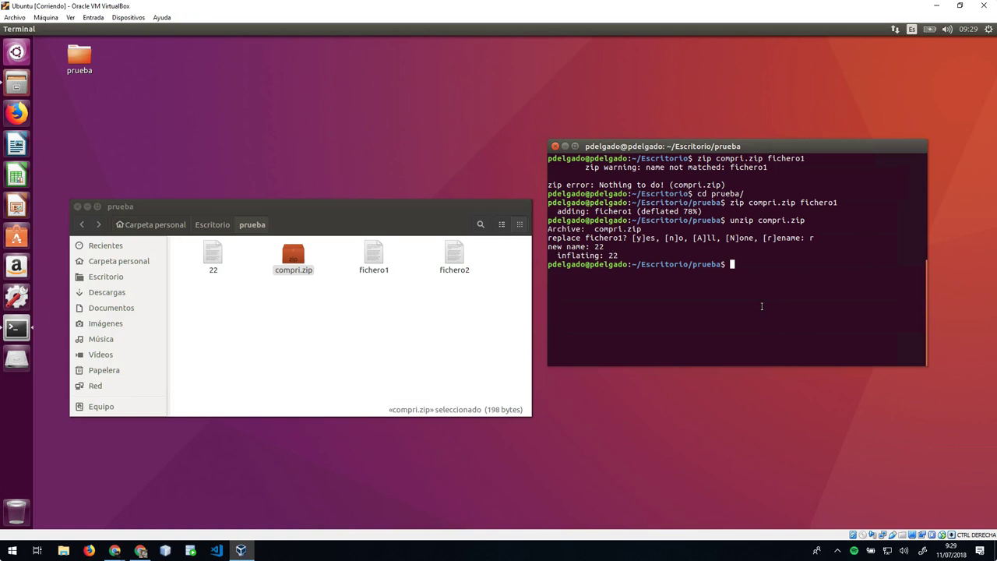
# - Try to view the archive's details with zip -v compri.zip, and deselect the archive in the prueba folder
pyautogui.write('zip -v compri.zip')
pyautogui.press('Return')
pyautogui.click(705, 318)
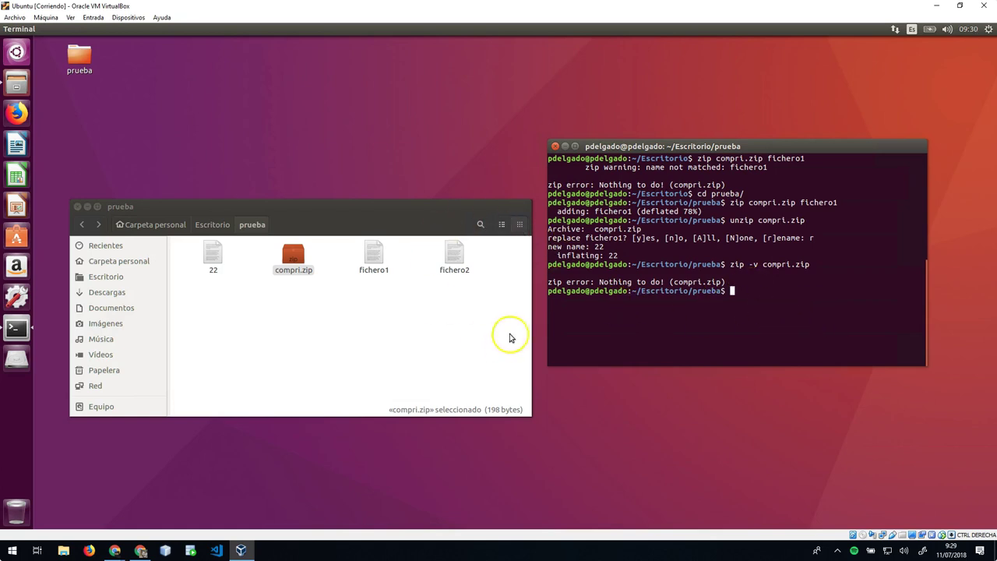
pyautogui.click(352, 332)
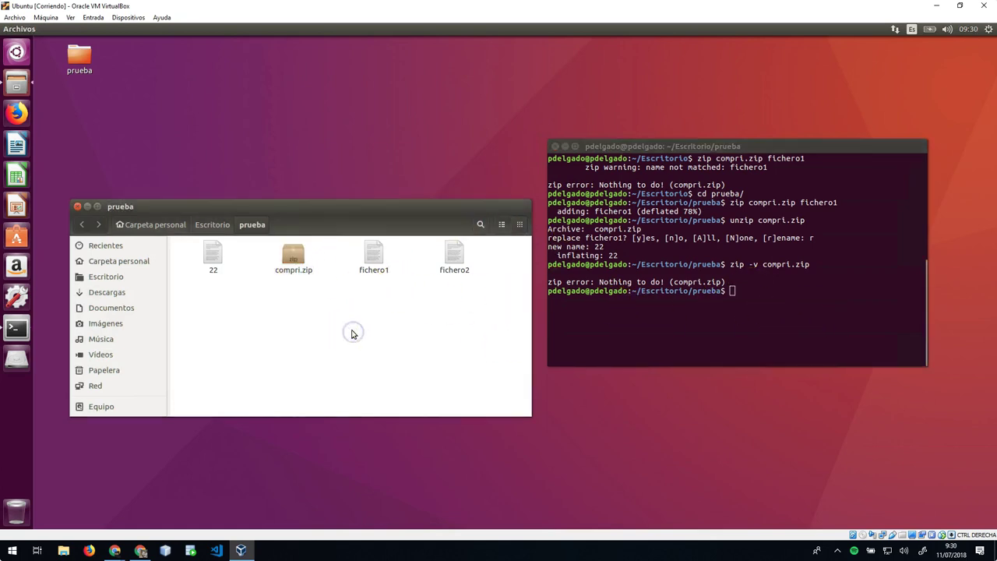
pyautogui.click(451, 334)
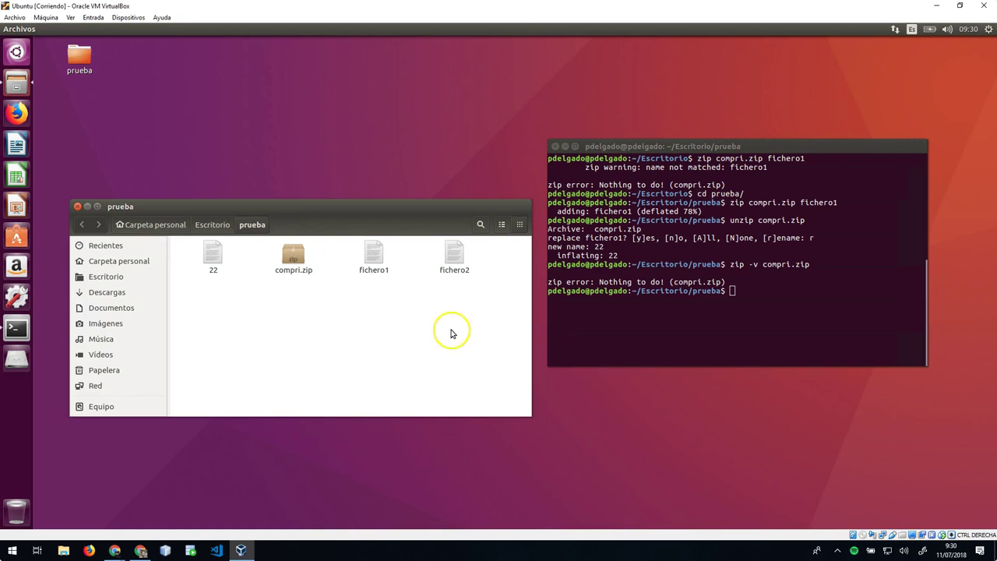